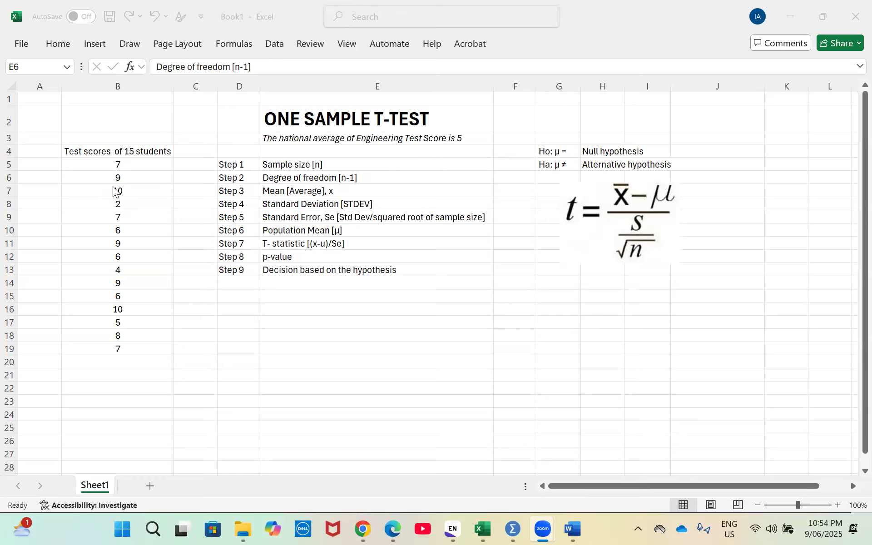
Select the student test scores in B5:B19 to examine the sample data
left_click(116, 152)
left_click_drag(115, 151, 115, 164)
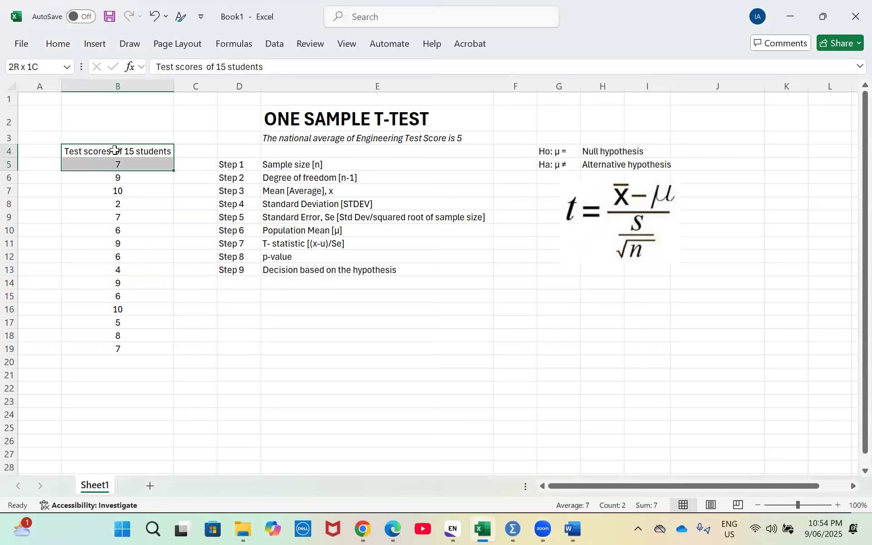
key("Down")
key("shift+Down")
key("shift+Down")
key("shift+Down")
key("shift+Down")
key("shift+Down")
key("shift+Down")
key("shift+Down")
key("shift+Down")
key("shift+Down")
key("shift+Down")
key("shift+Down")
key("shift+Down")
key("shift+Down")
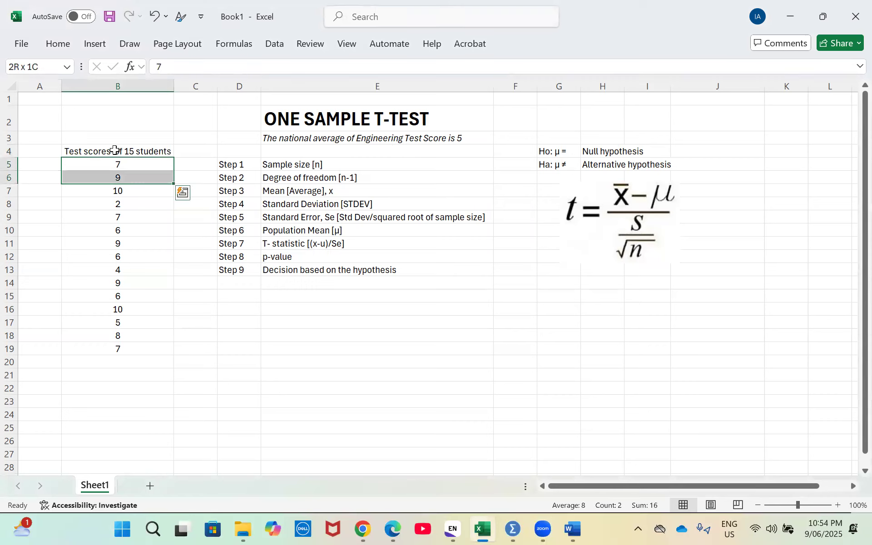
key("shift+Down")
key("shift+Down")
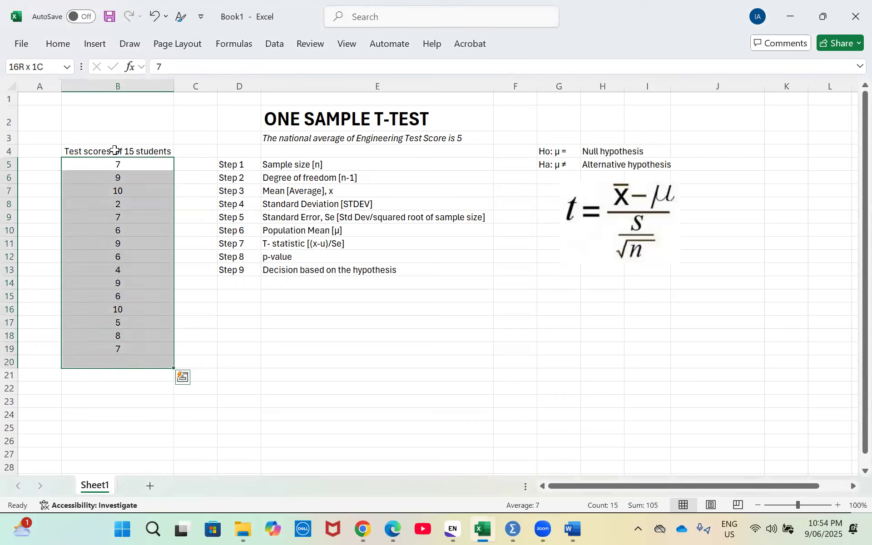
key("shift+Up")
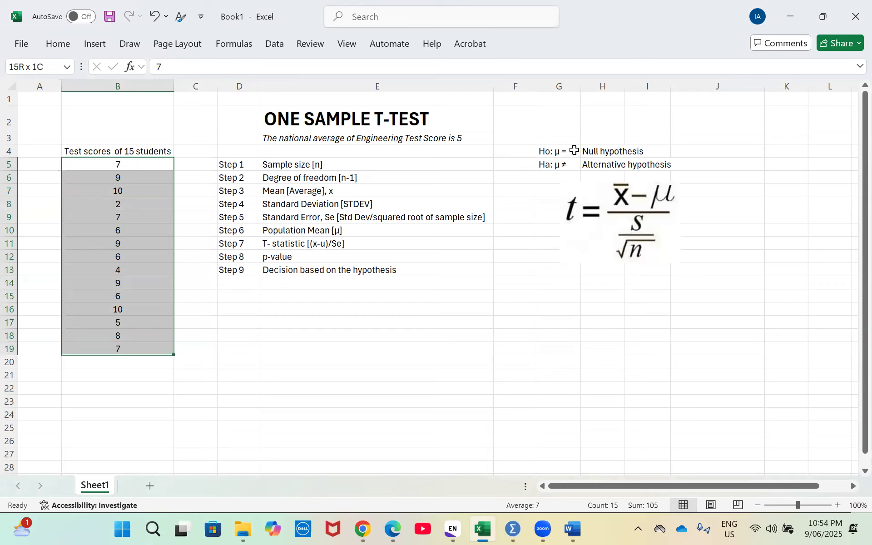
Complete the null hypothesis in G4 as "Ho: μ = 5" and the alternative hypothesis in G5 as "Ha: μ ≠ 5"
left_click(574, 150)
double_click(574, 149)
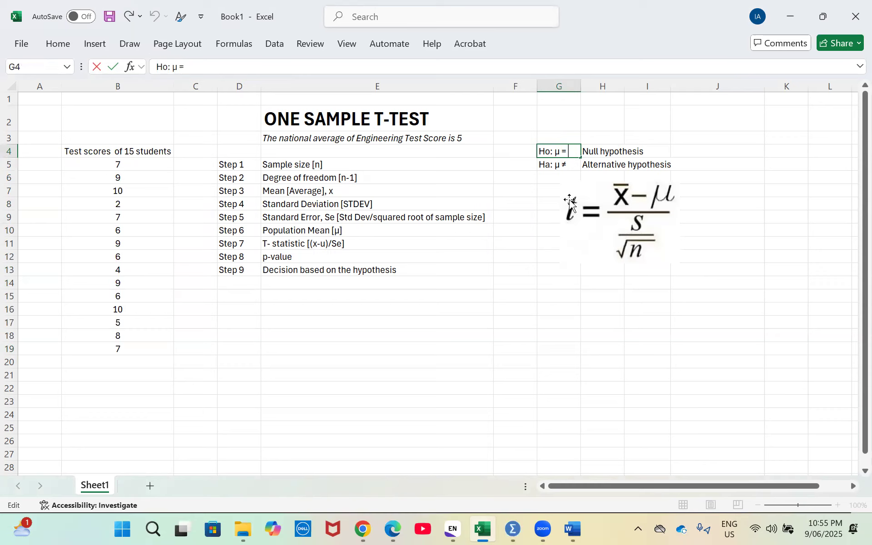
type("5")
key("Return")
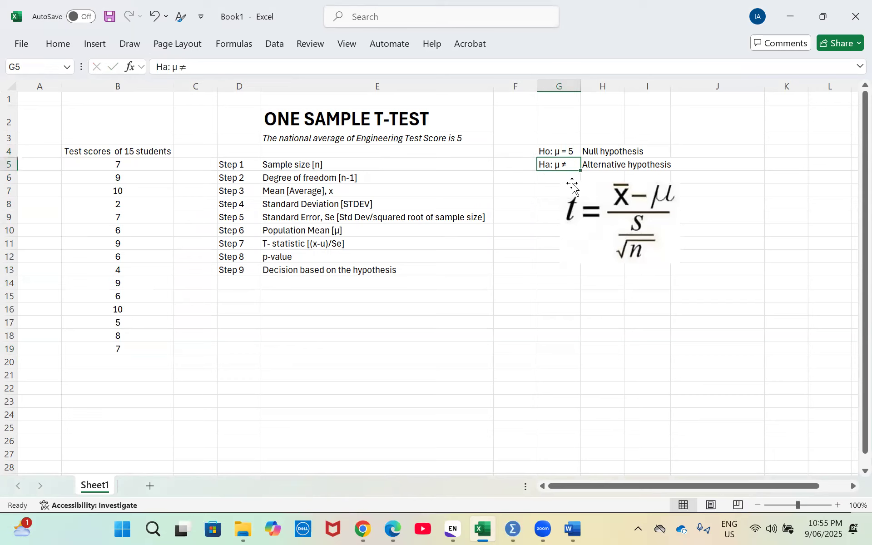
double_click(575, 164)
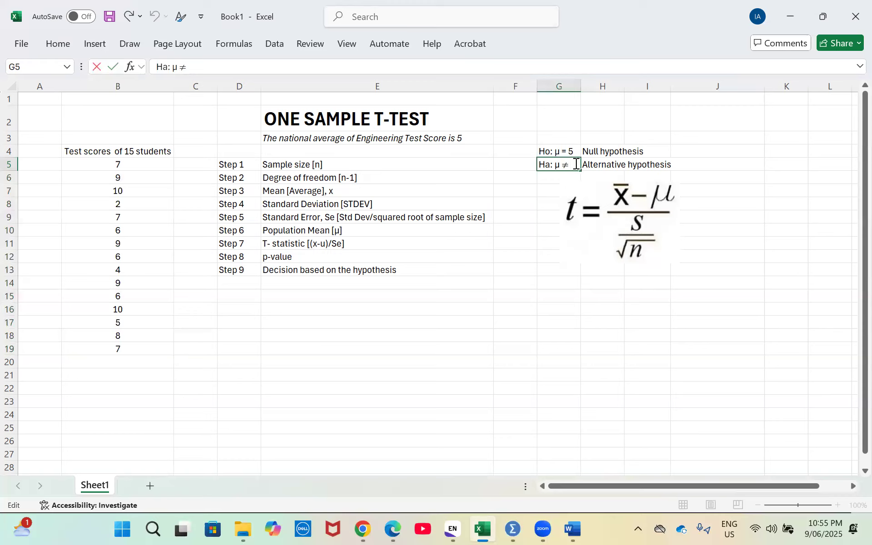
type("5")
key("Return")
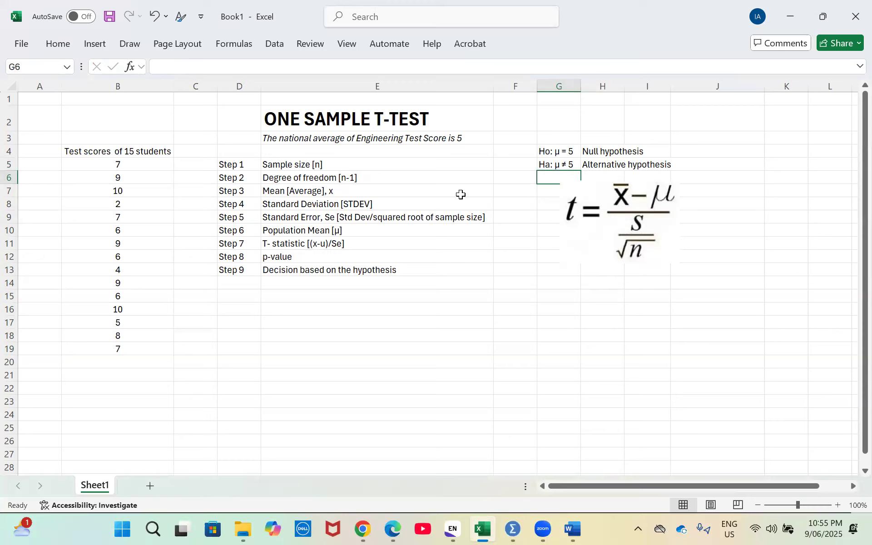
Calculate the sample size in F5 with the formula =COUNT(B5:B19)
left_click(502, 165)
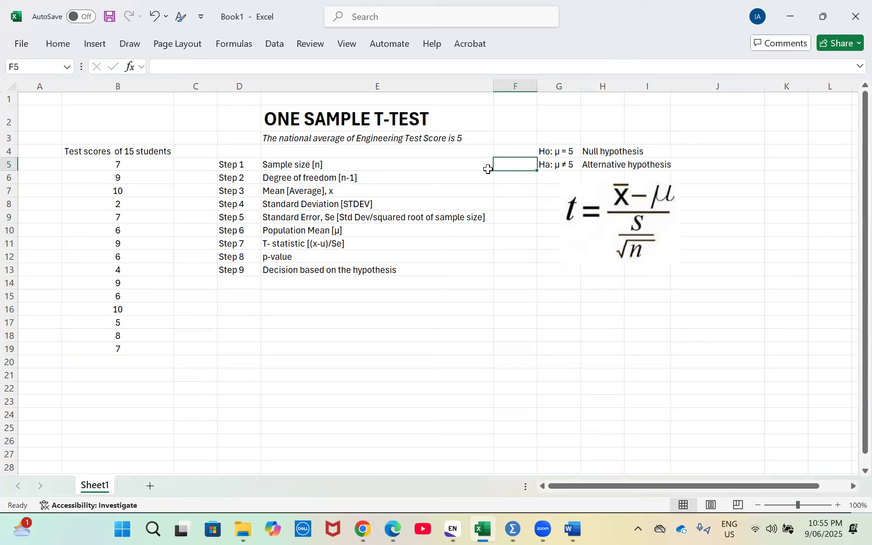
type("=")
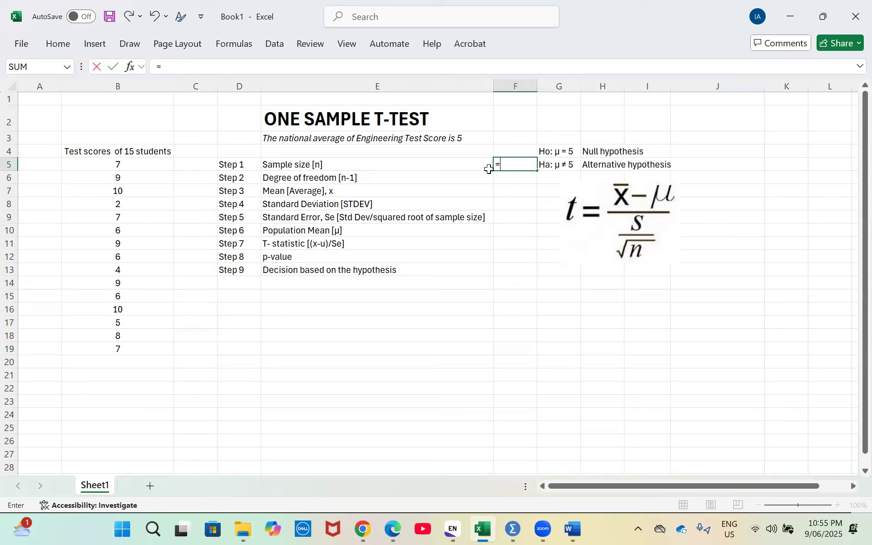
type("cou")
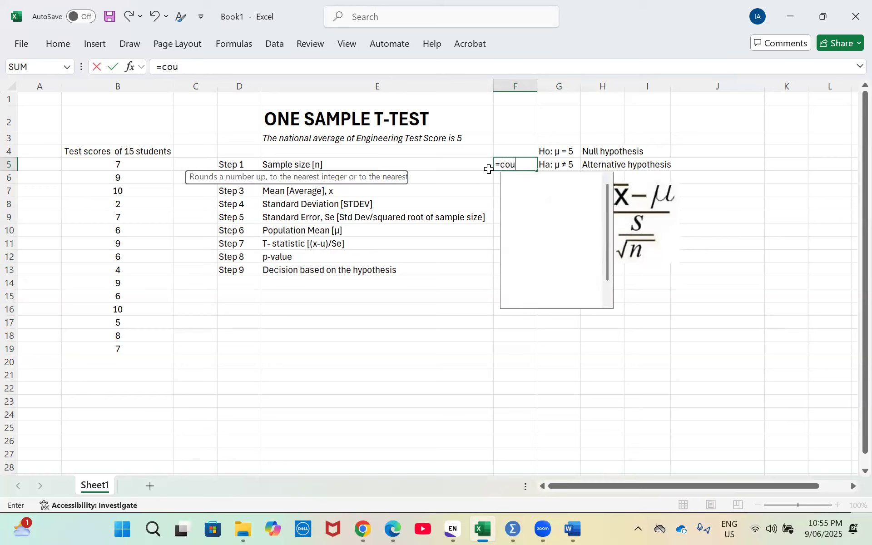
type("nt")
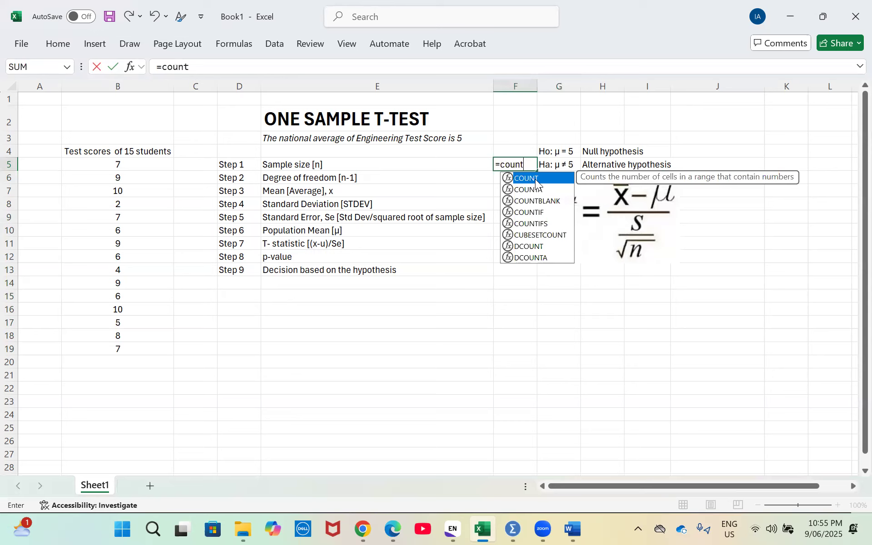
key("Tab")
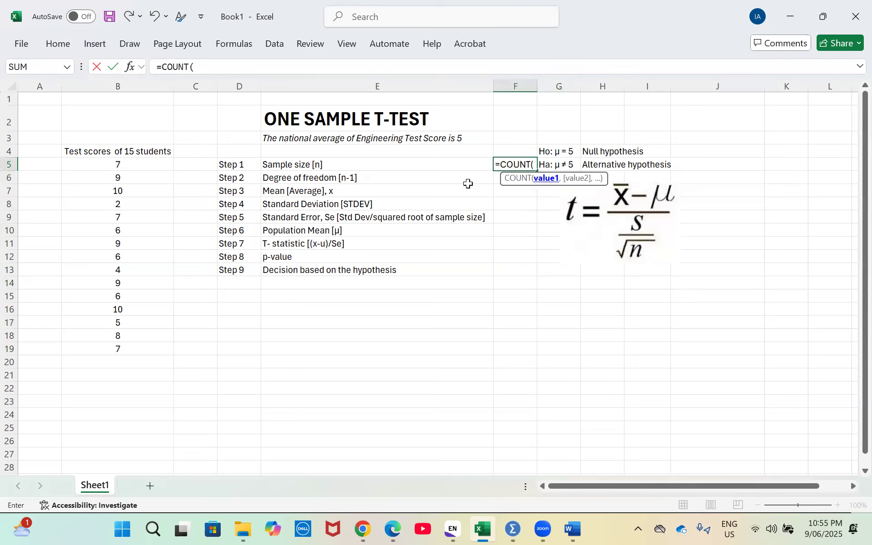
left_click(114, 163)
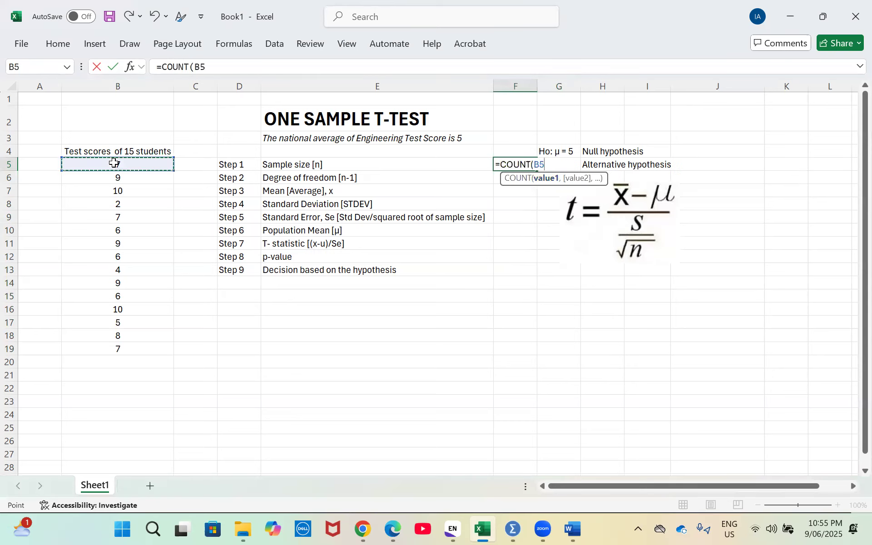
key("shift+Down")
key("shift+Down")
key("shift+Down")
key("shift+Down")
key("shift+Down")
key("shift+Down")
key("shift+Down")
key("shift+Down")
key("shift+Down")
key("shift+Down")
key("shift+Down")
key("shift+Down")
key("shift+Down")
key("shift+Down")
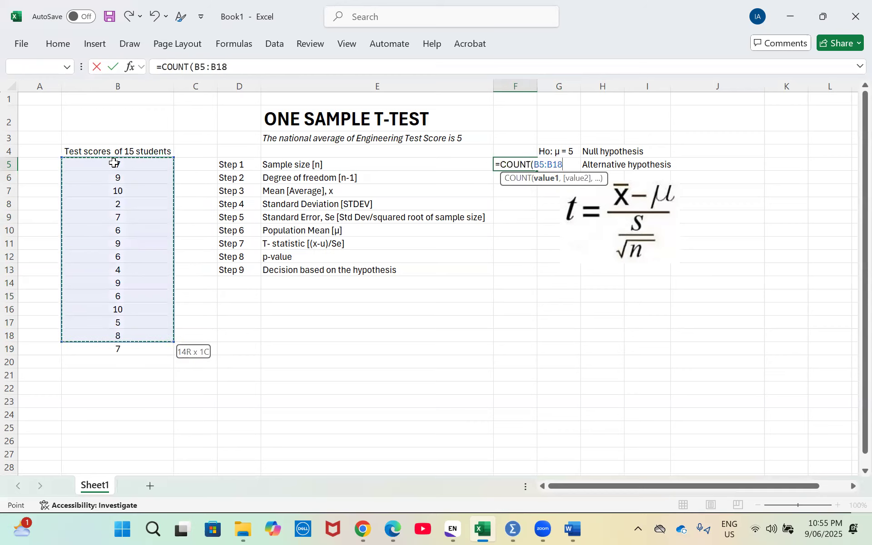
type(")")
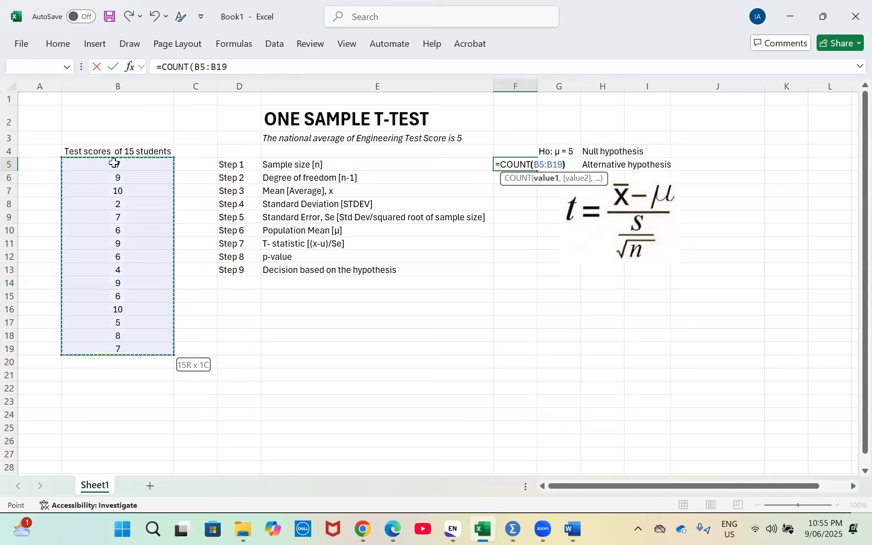
key("Return")
left_click(528, 160)
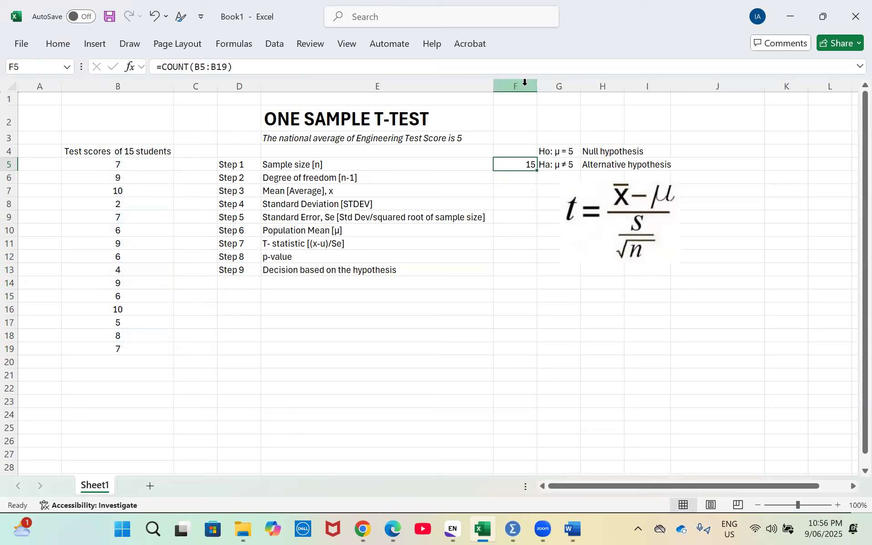
Center the contents of column F horizontally
left_click(524, 82)
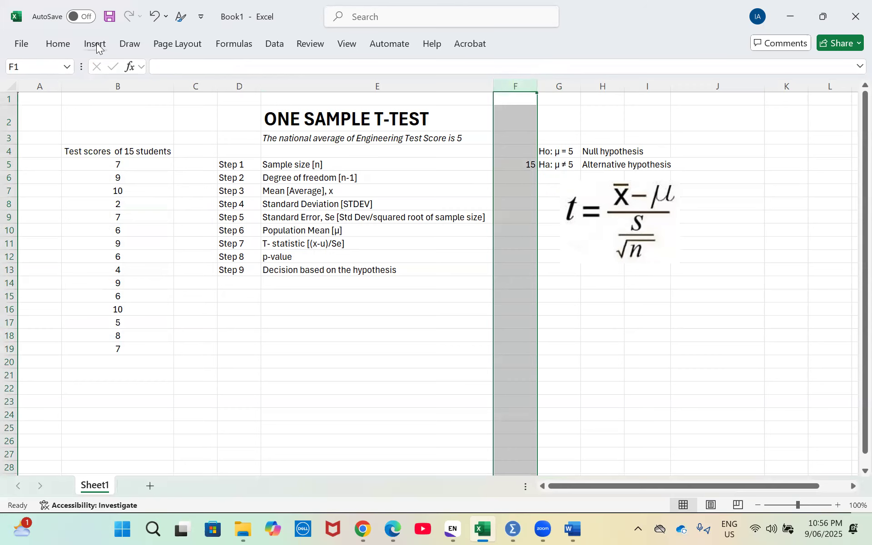
left_click(62, 46)
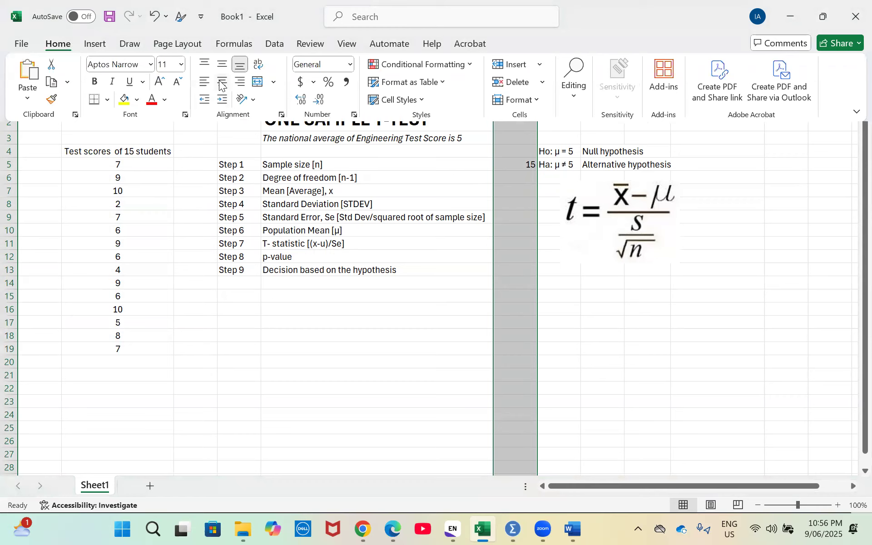
left_click(221, 83)
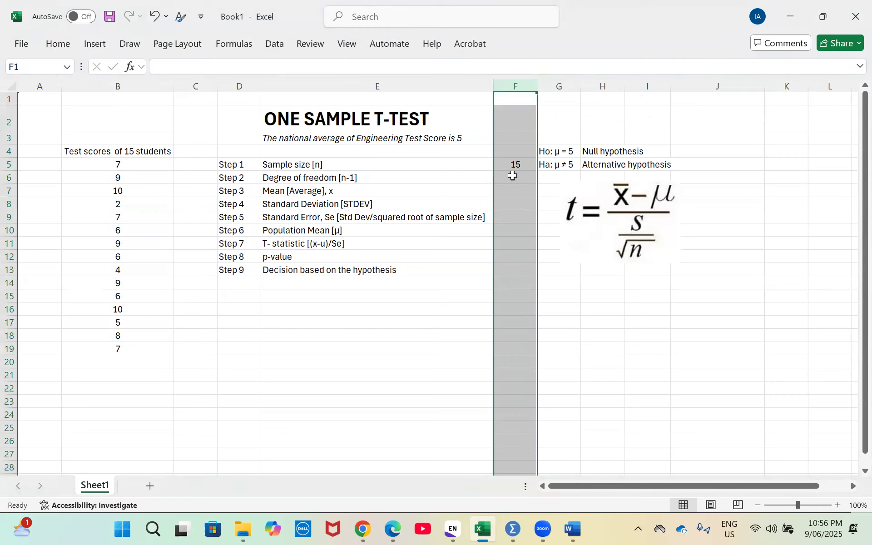
Calculate the degree of freedom in F6 with the formula =F5-1
left_click(512, 175)
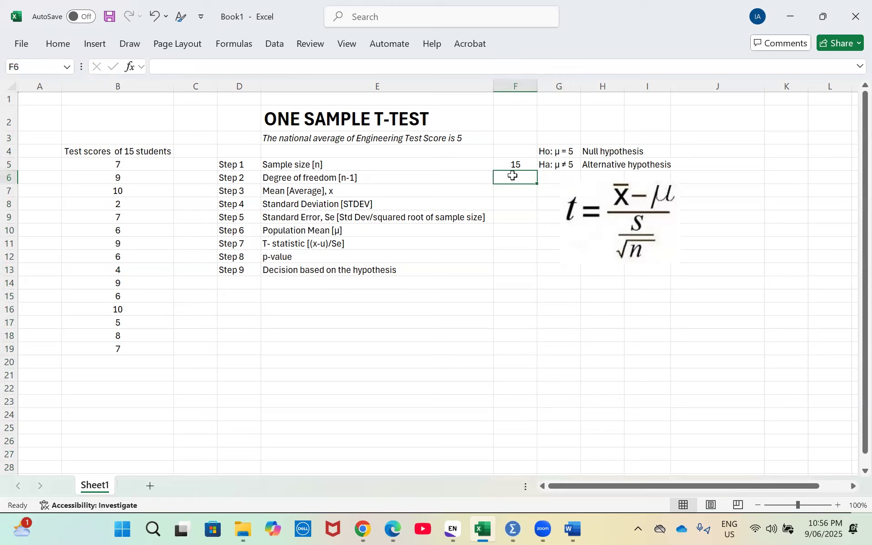
type("=")
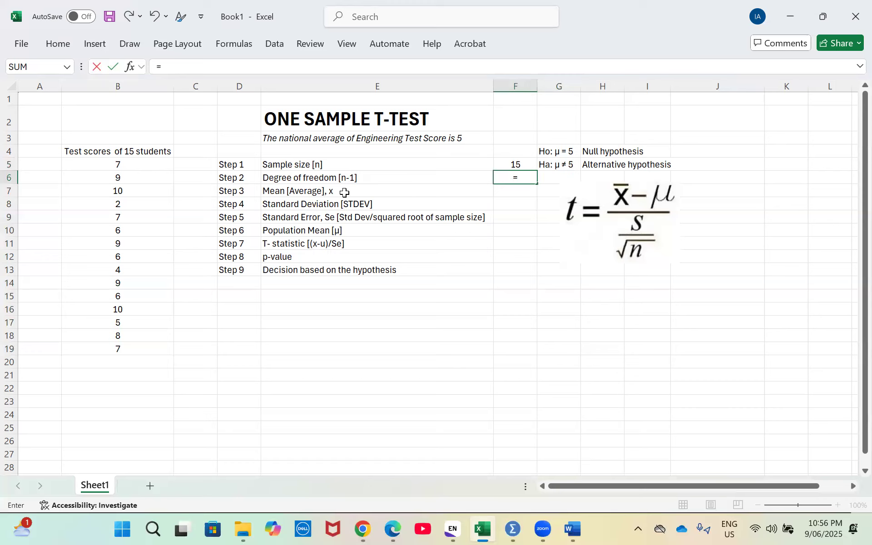
left_click(513, 162)
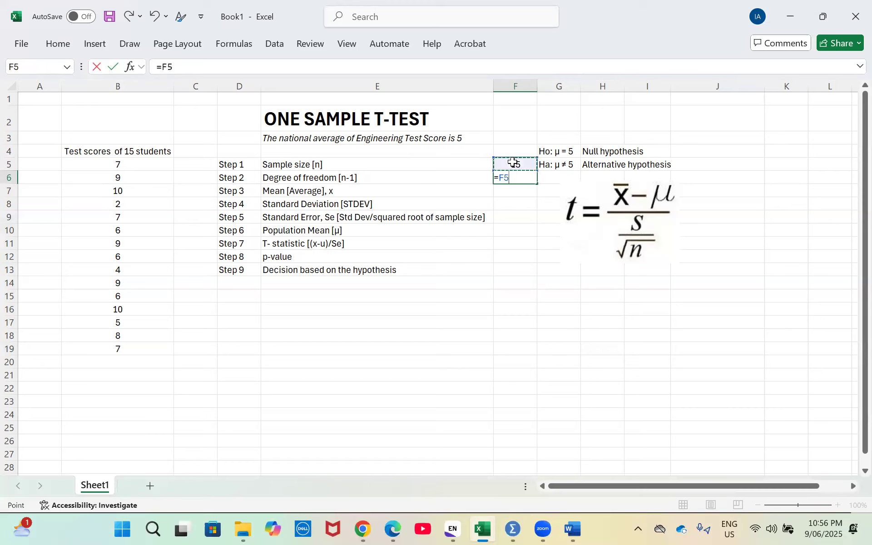
type("-1")
key("Return")
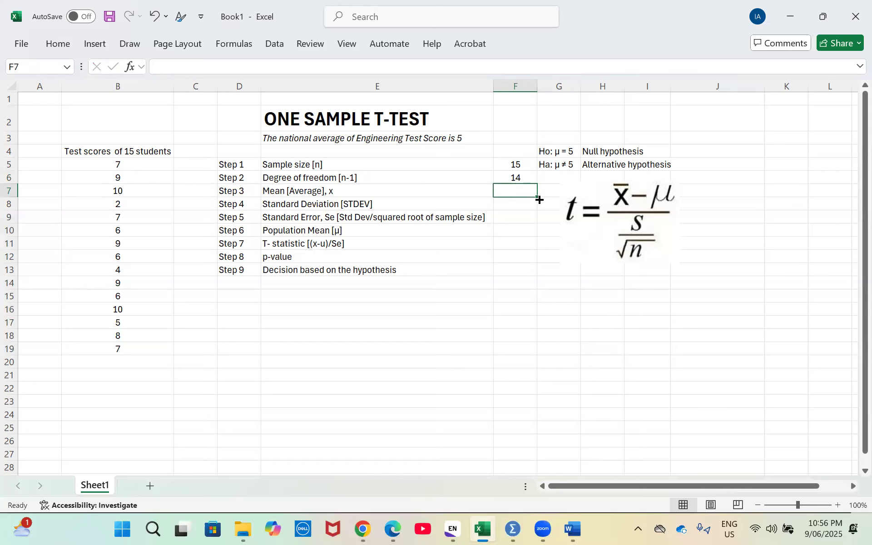
Calculate the mean of the test scores in F7 with the formula =AVERAGE(B5:B19)
type("=")
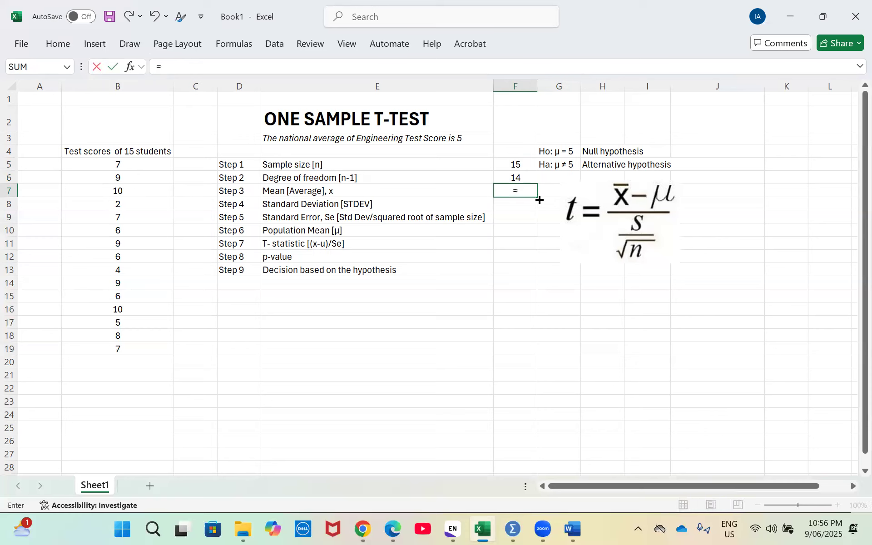
type("ave")
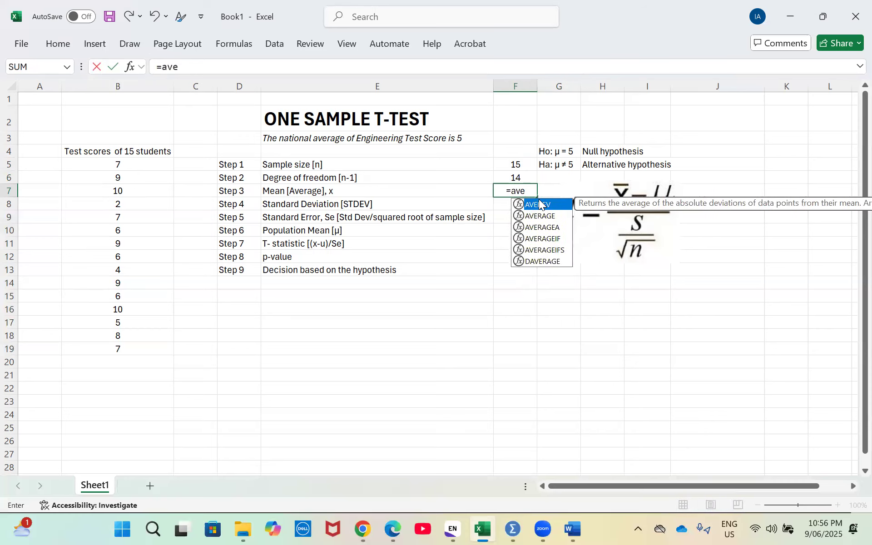
double_click(551, 217)
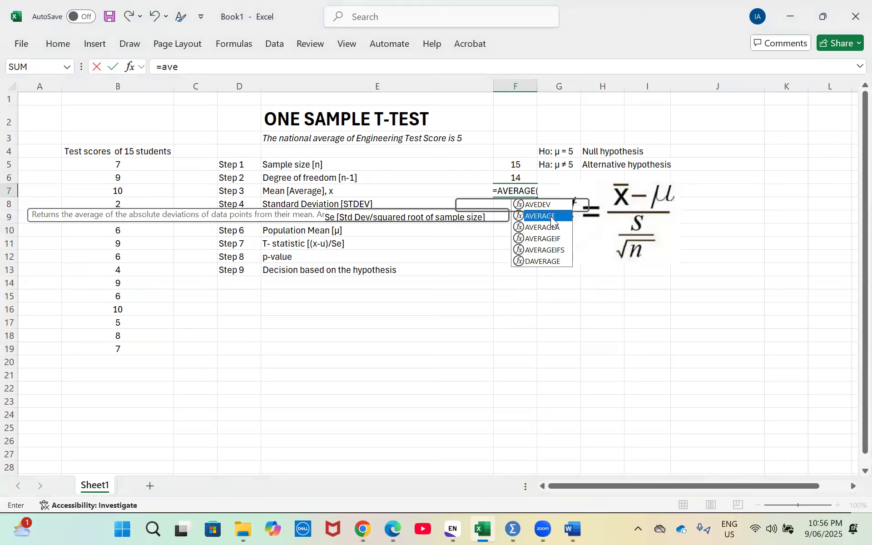
left_click_drag(119, 166, 118, 191)
key("shift+Down")
key("shift+Down")
key("shift+Down")
key("shift+Down")
key("shift+Down")
key("shift+Down")
key("shift+Down")
key("shift+Down")
key("shift+Down")
key("shift+Down")
key("shift+Down")
key("shift+Down")
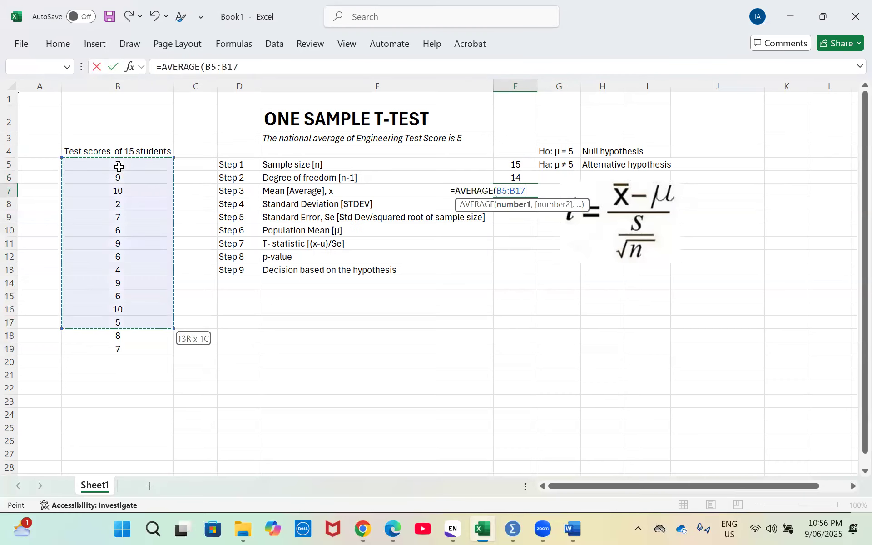
type(")")
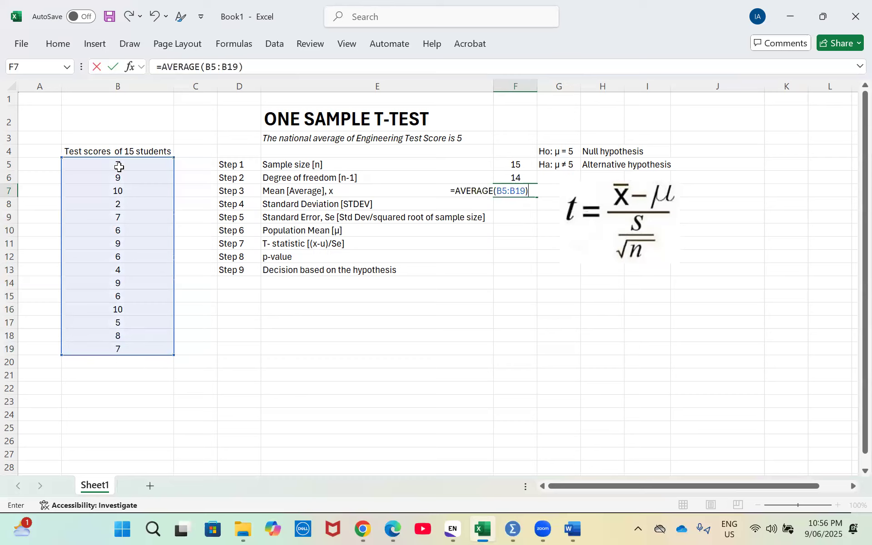
key("Return")
key("Up")
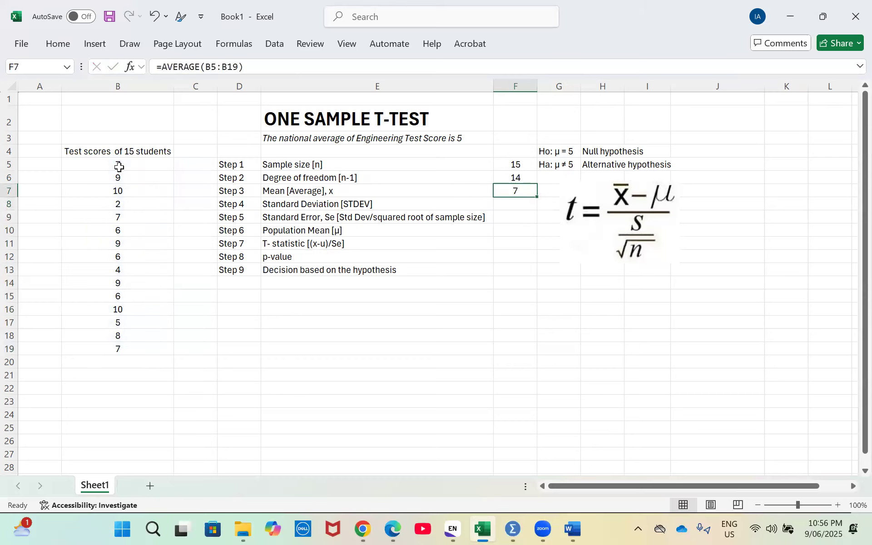
Calculate the standard deviation of the test scores in F8 with the formula =STDEV(B5:B19)
key("Down")
type("=")
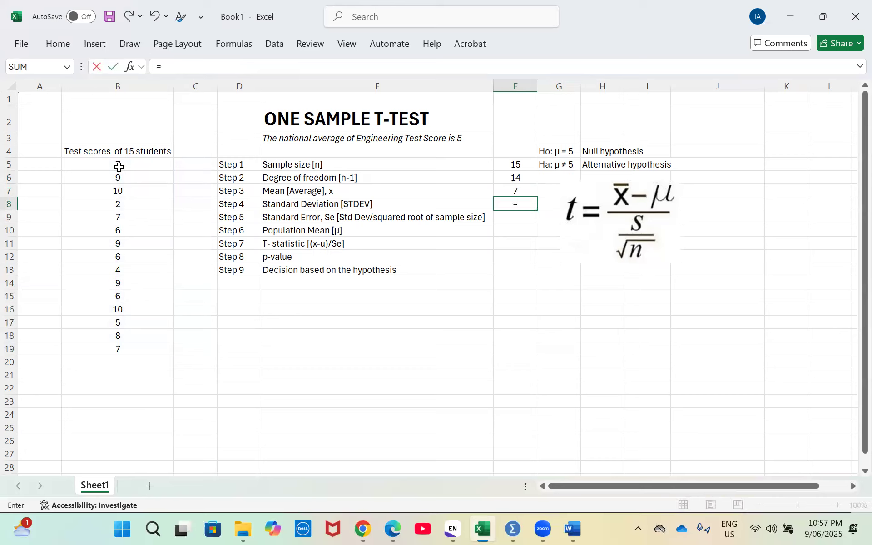
type("std")
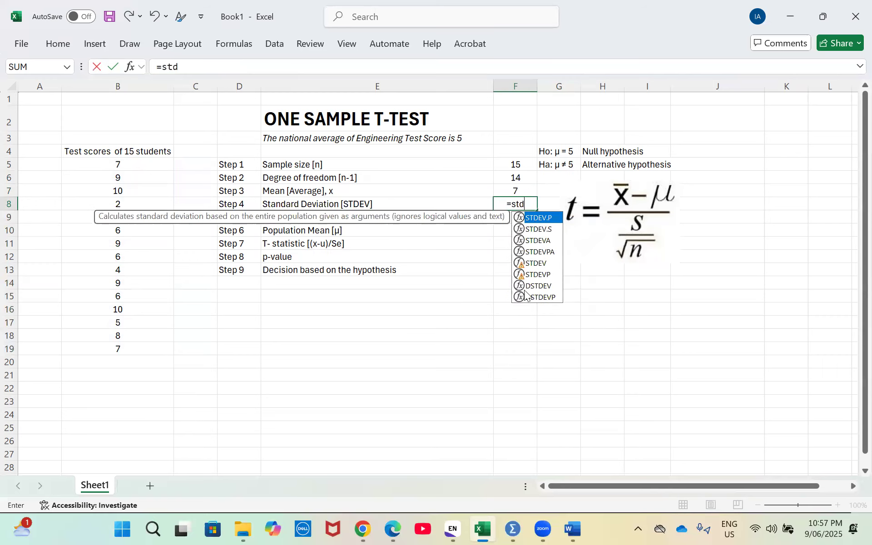
double_click(536, 263)
left_click_drag(120, 165, 121, 349)
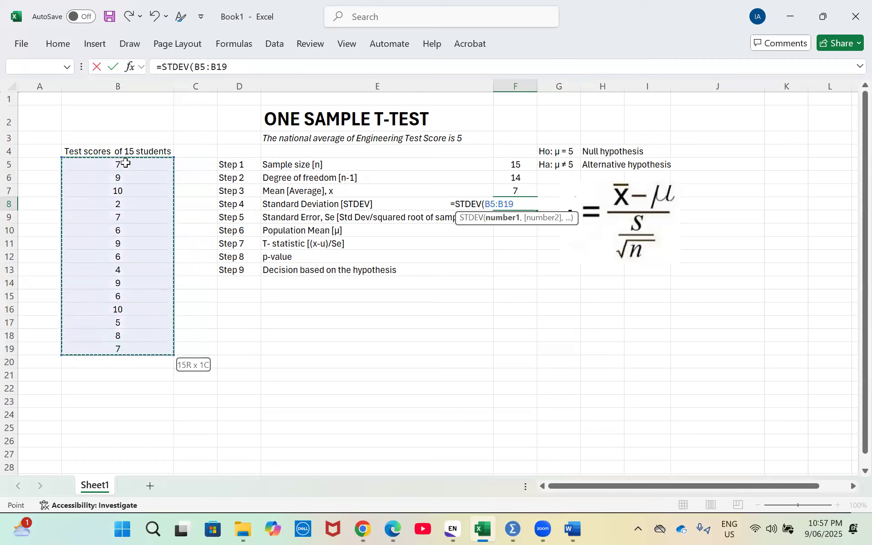
type(")")
key("Return")
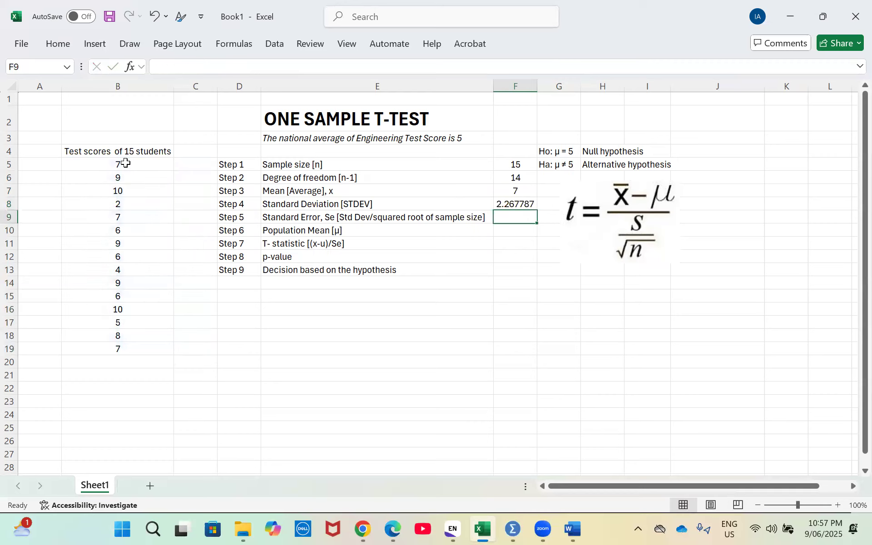
key("Up")
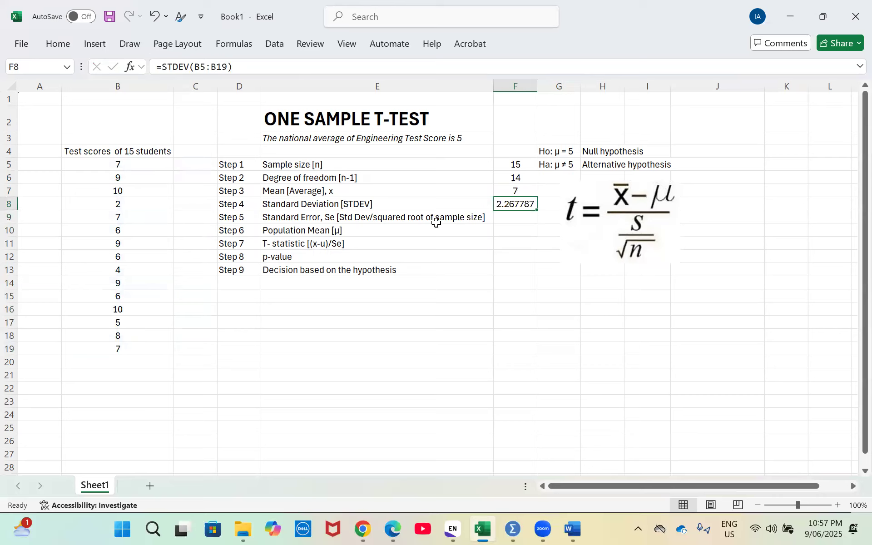
Calculate the standard error in F9 with the formula =F8/SQRT(F5)
left_click(511, 218)
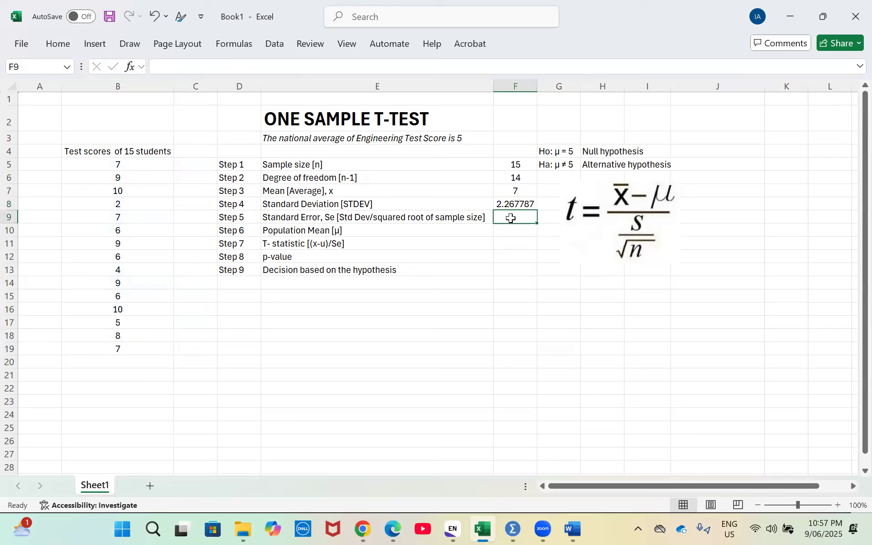
type("=")
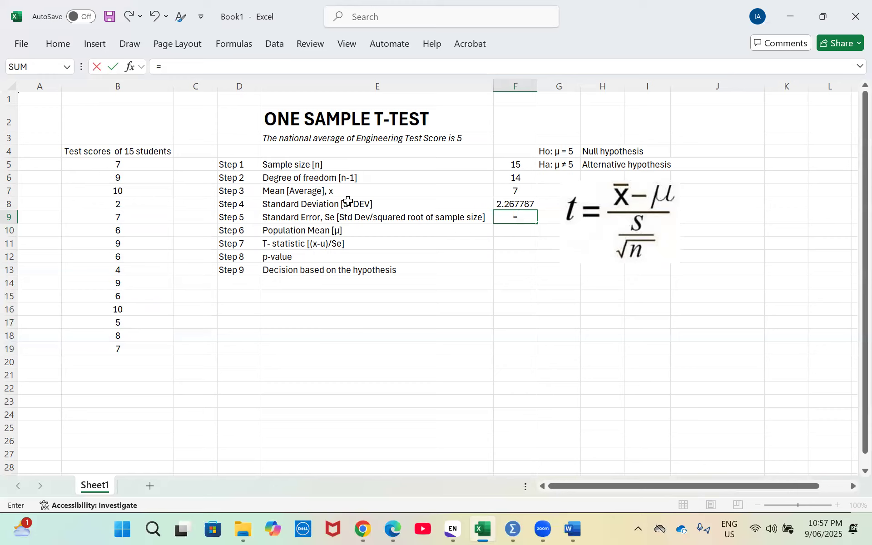
left_click(513, 205)
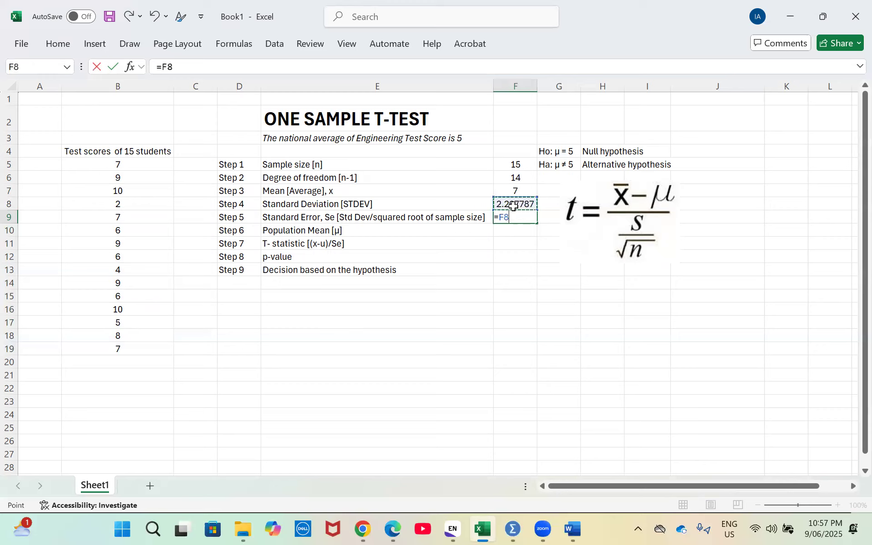
type("/S")
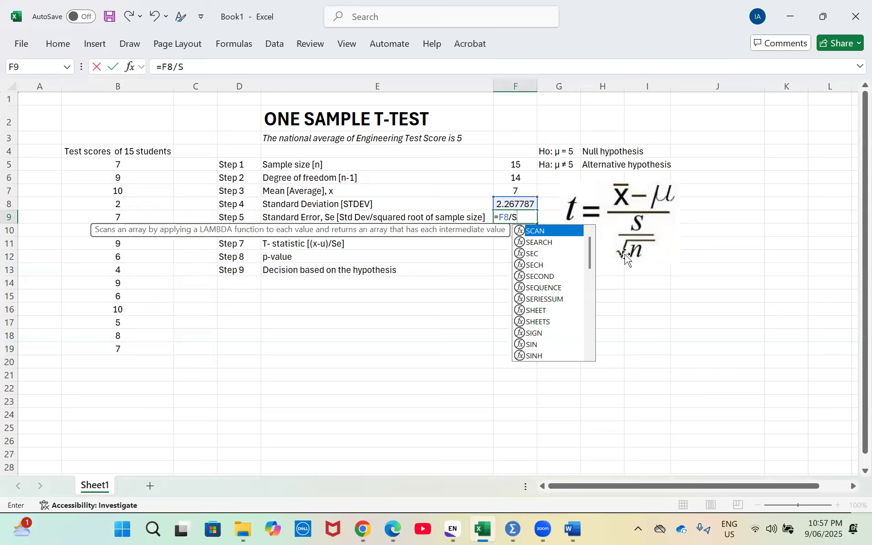
type("Q")
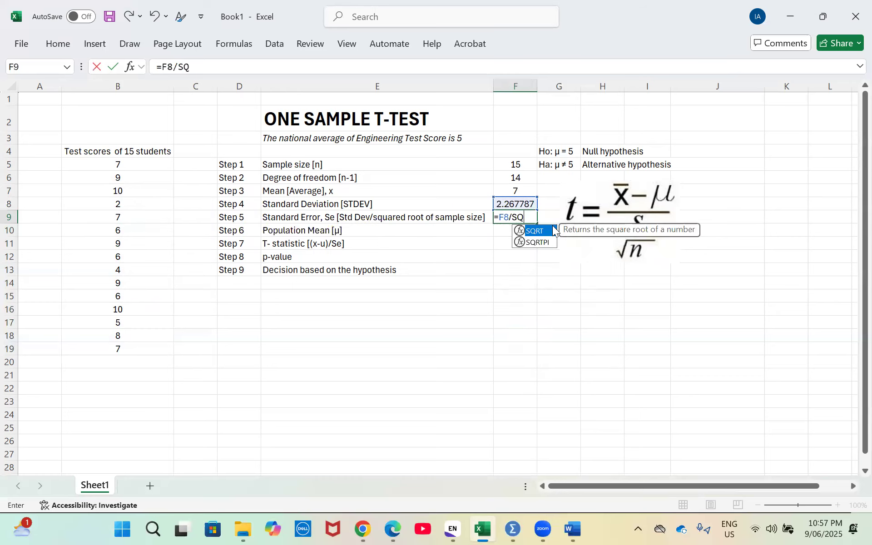
double_click(540, 230)
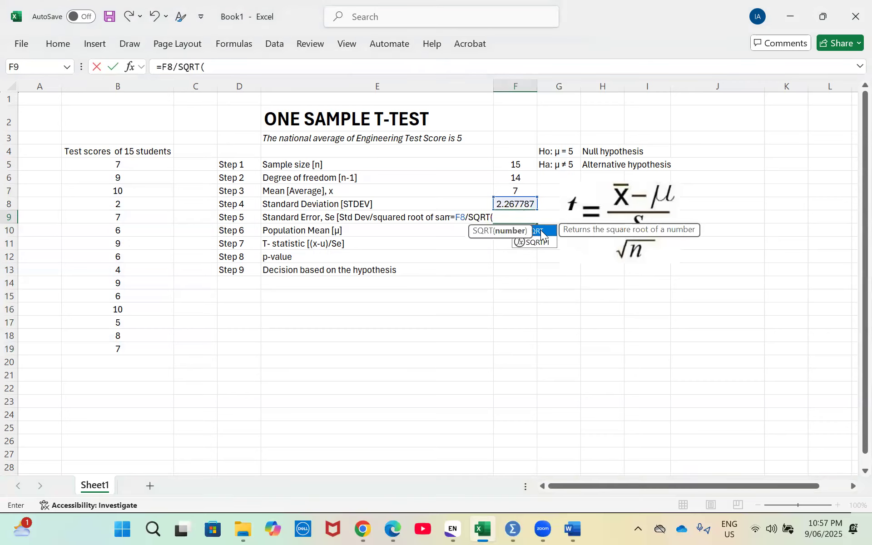
left_click(518, 163)
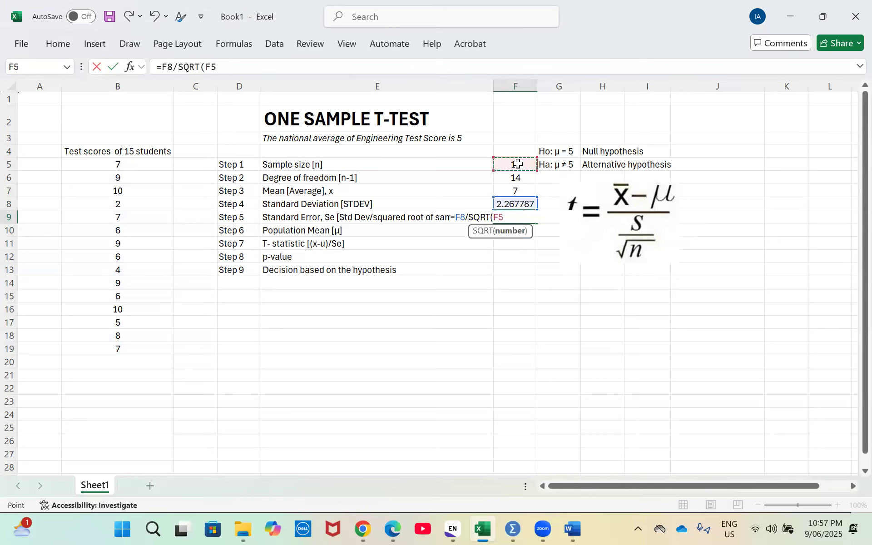
type(")")
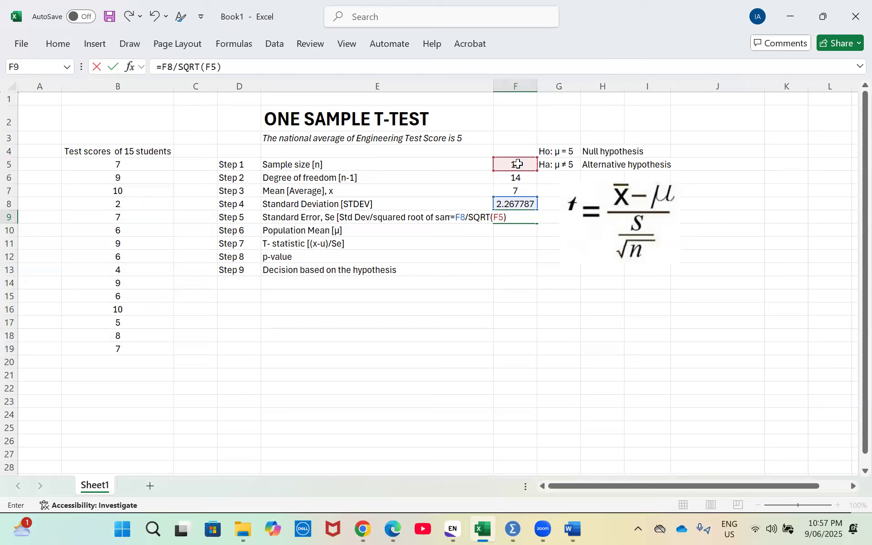
key("Return")
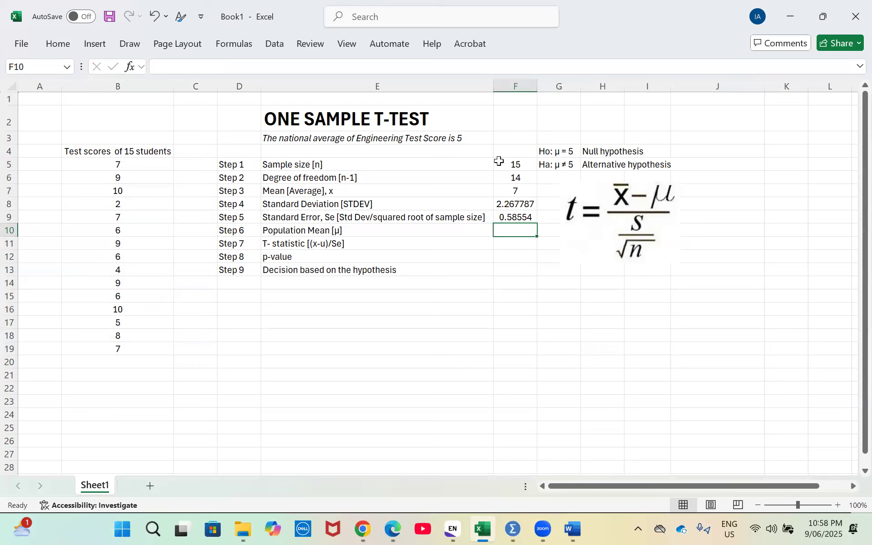
Enter the population mean 5 in F10 and calculate the t-statistic in F11 with the formula =(F7-F10)/F9
type("5")
key("Return")
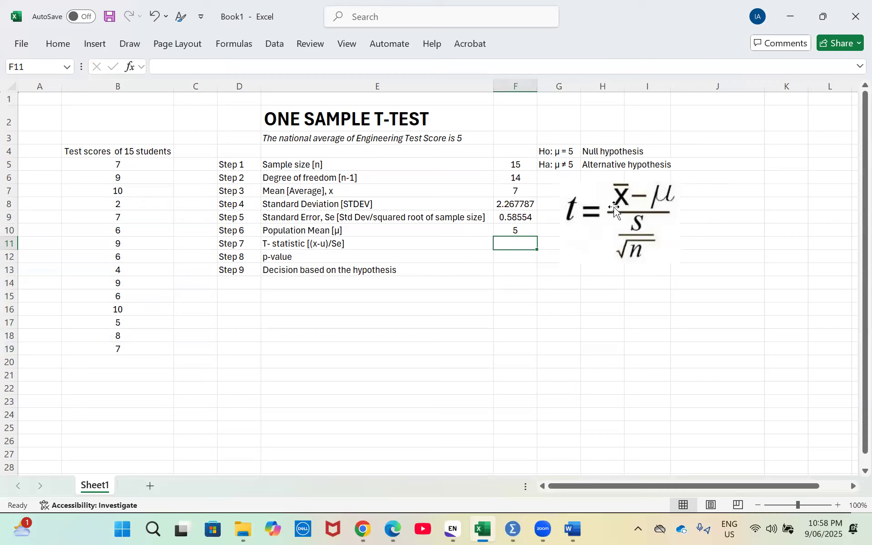
type("=(")
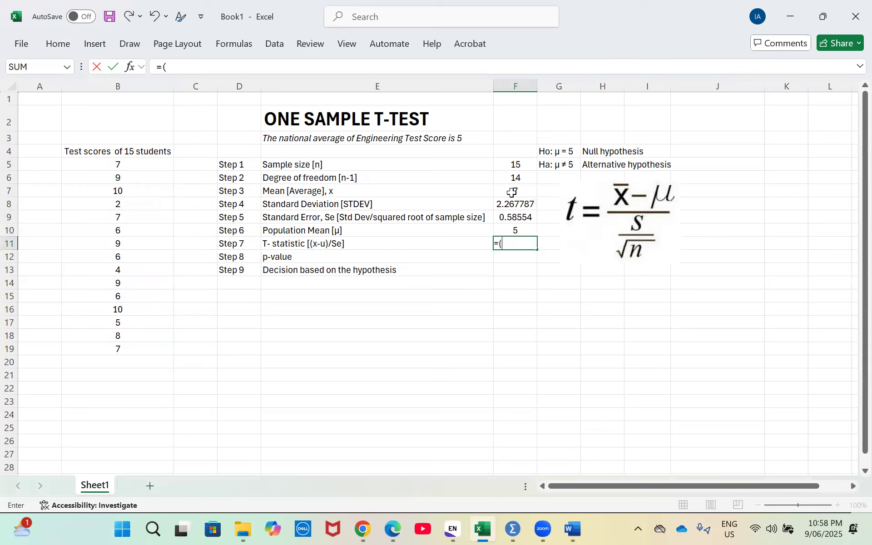
left_click(512, 192)
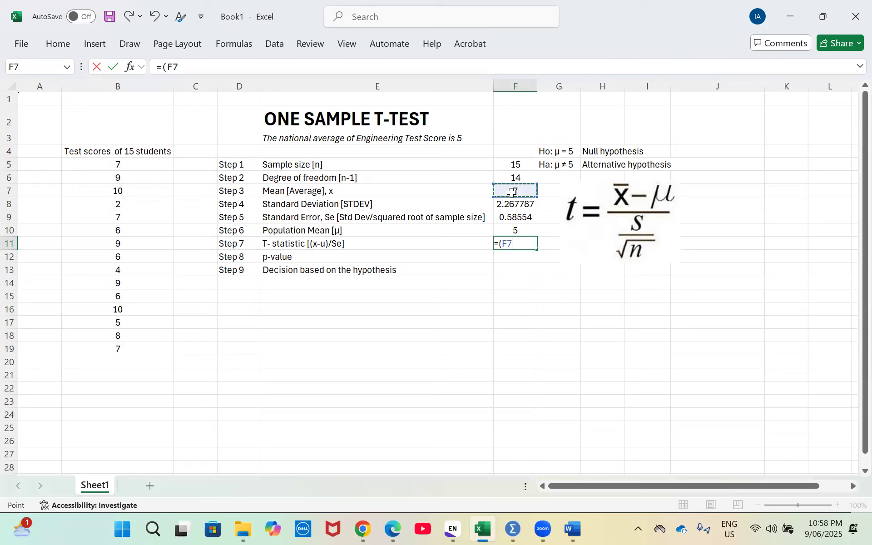
type("-")
left_click(522, 227)
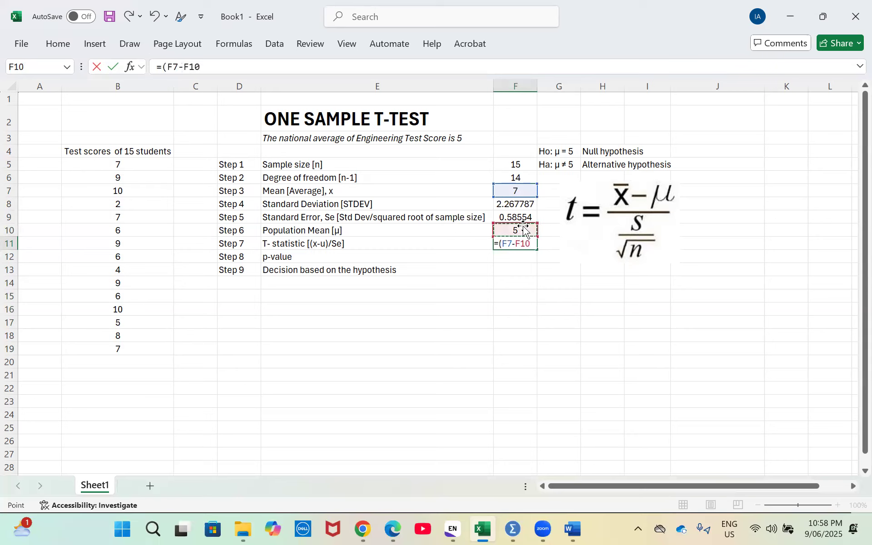
type(")/")
left_click(514, 217)
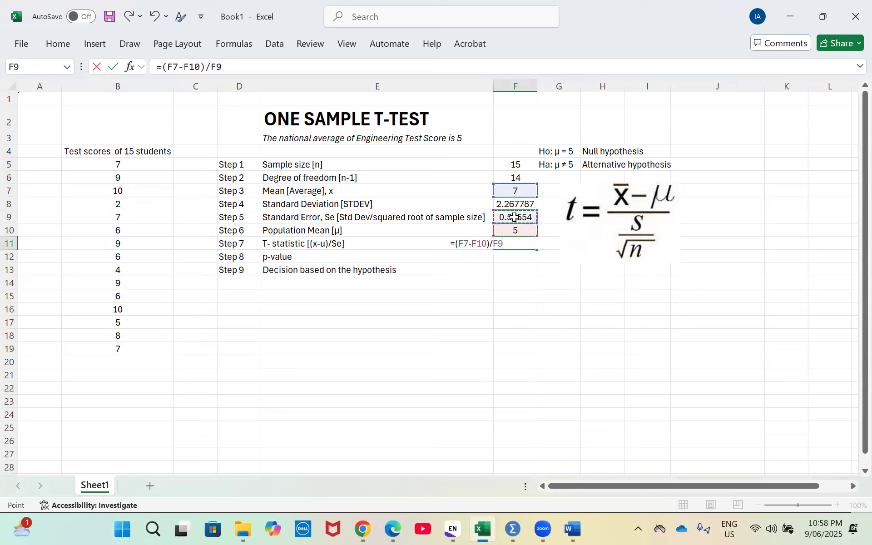
key("ctrl+Return")
key("Down")
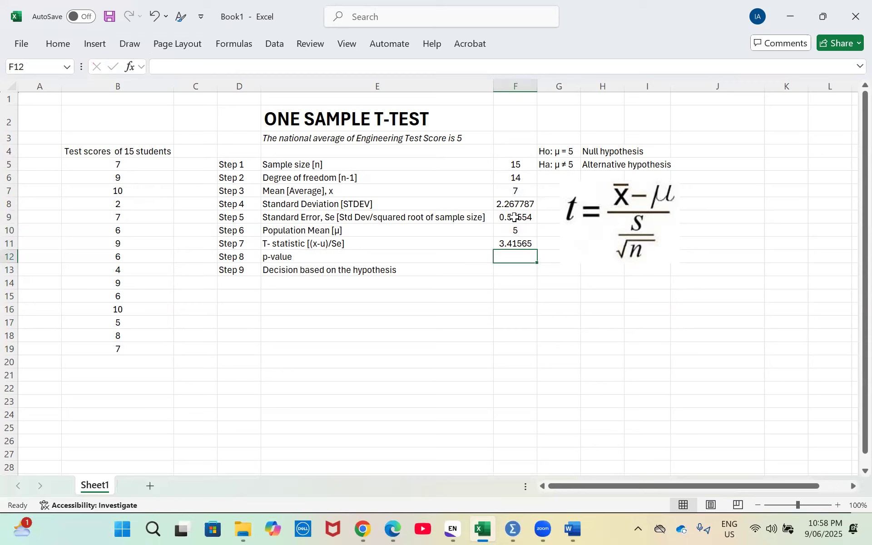
Calculate the two-tailed p-value in F12 with the formula =TDIST(F11,F6,2)
type("=")
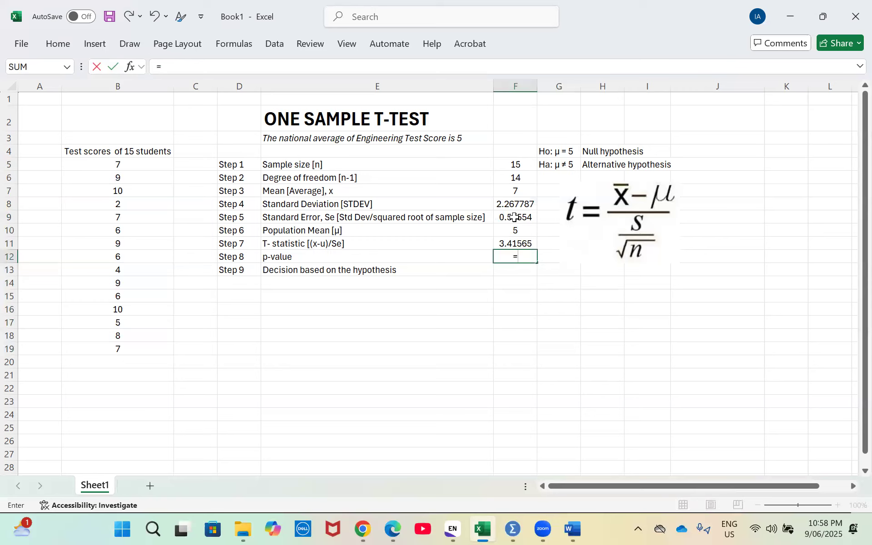
type("TD")
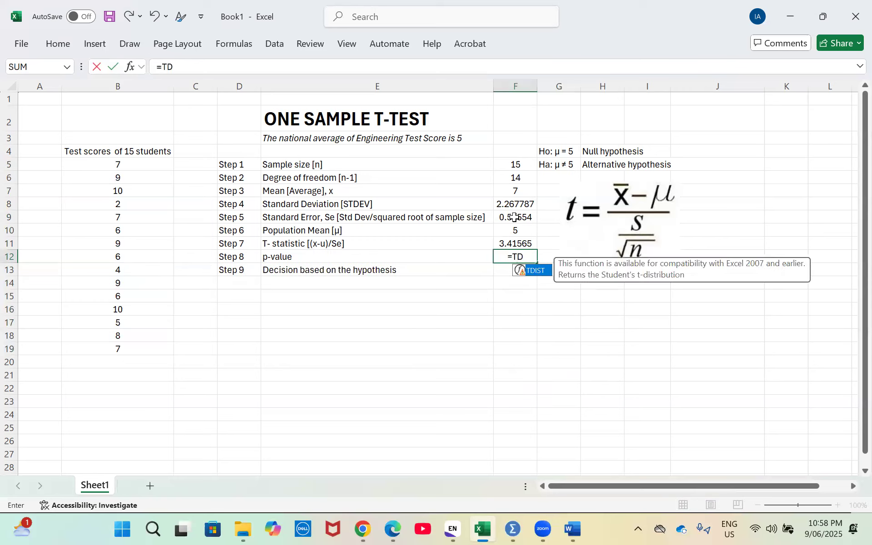
double_click(537, 272)
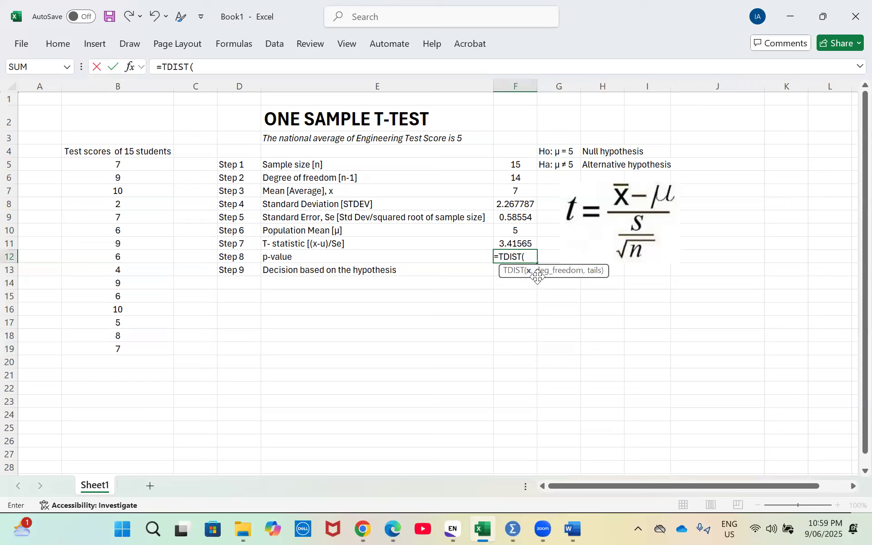
left_click(511, 241)
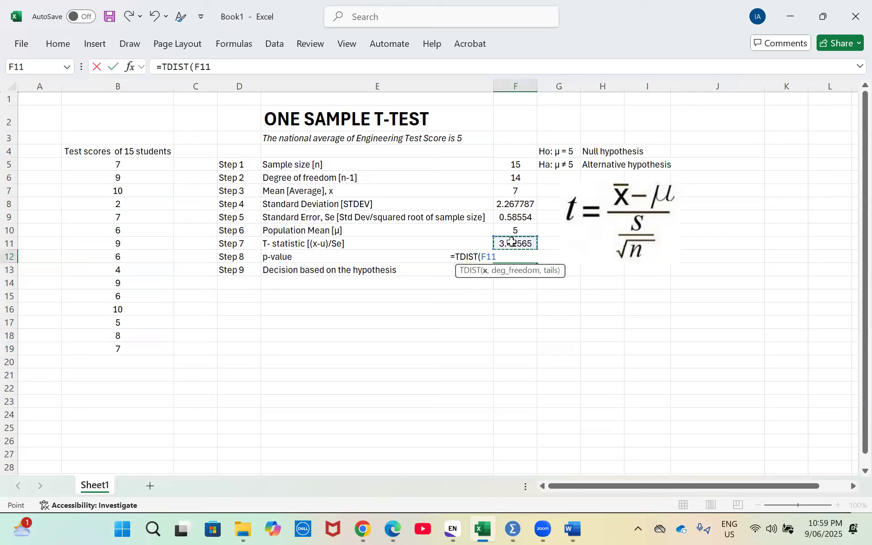
type(",")
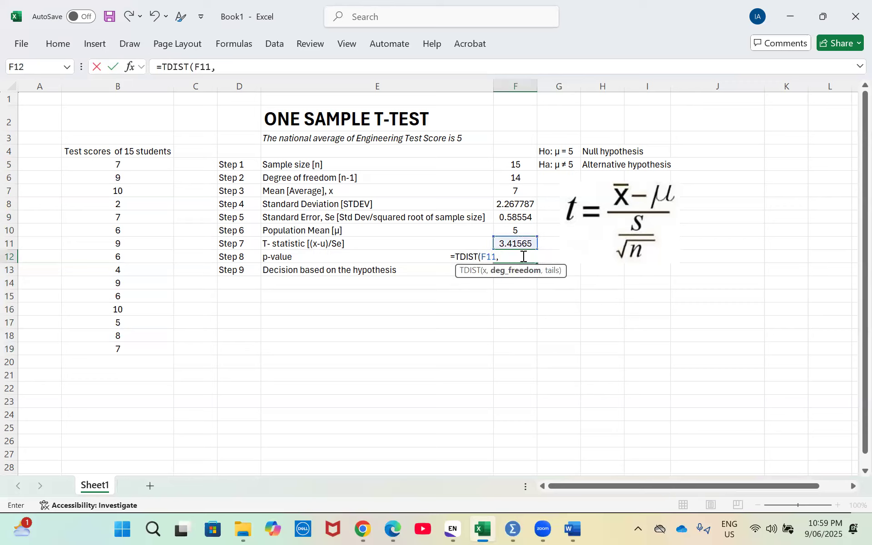
left_click(521, 179)
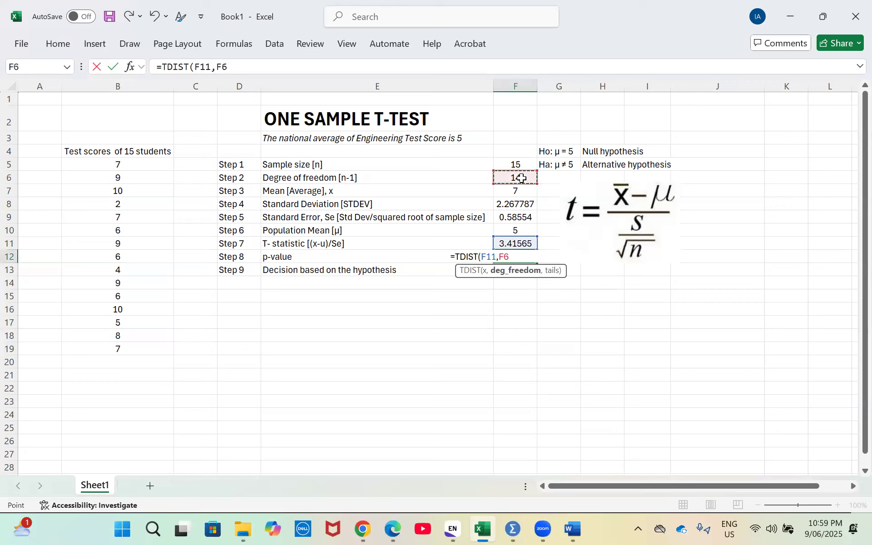
type(",")
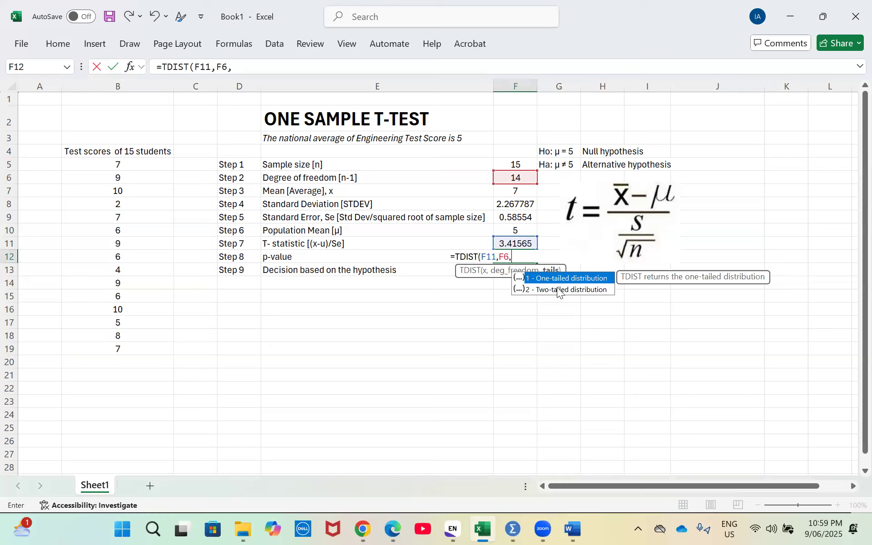
left_click(558, 290)
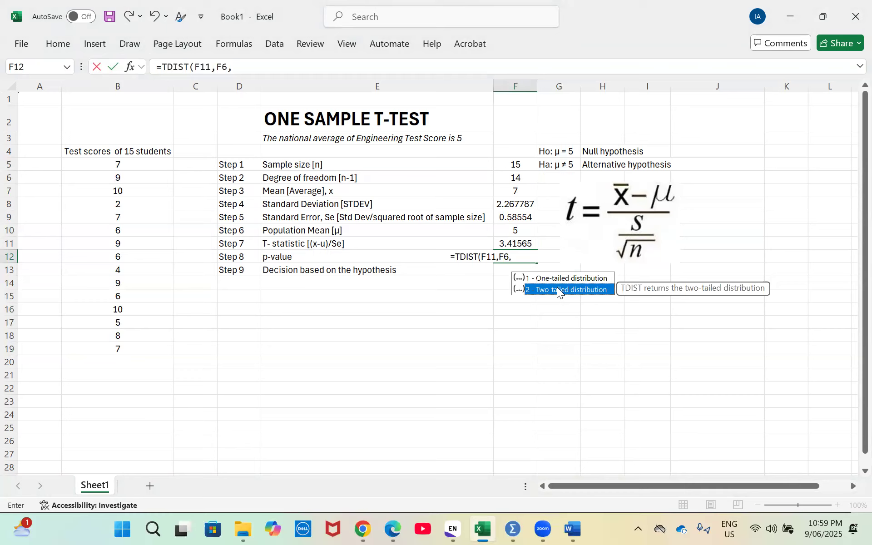
double_click(558, 289)
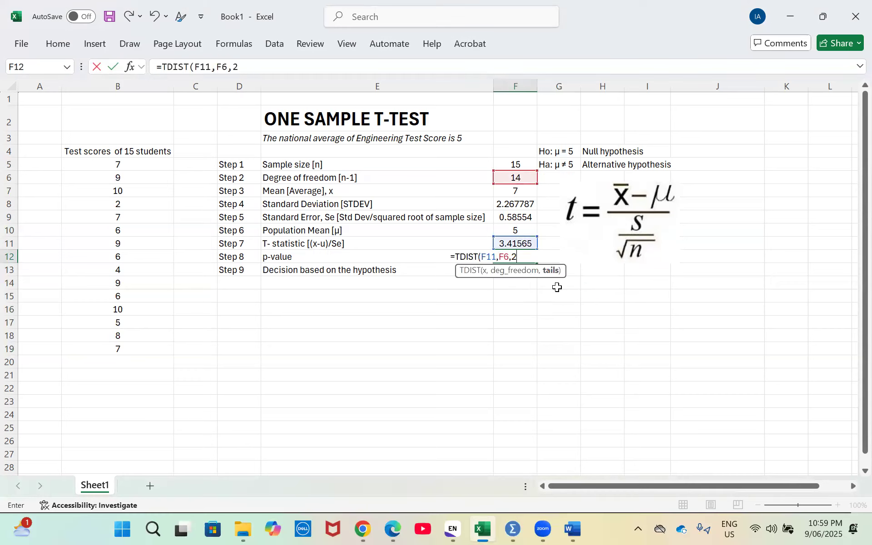
type(")")
key("Return")
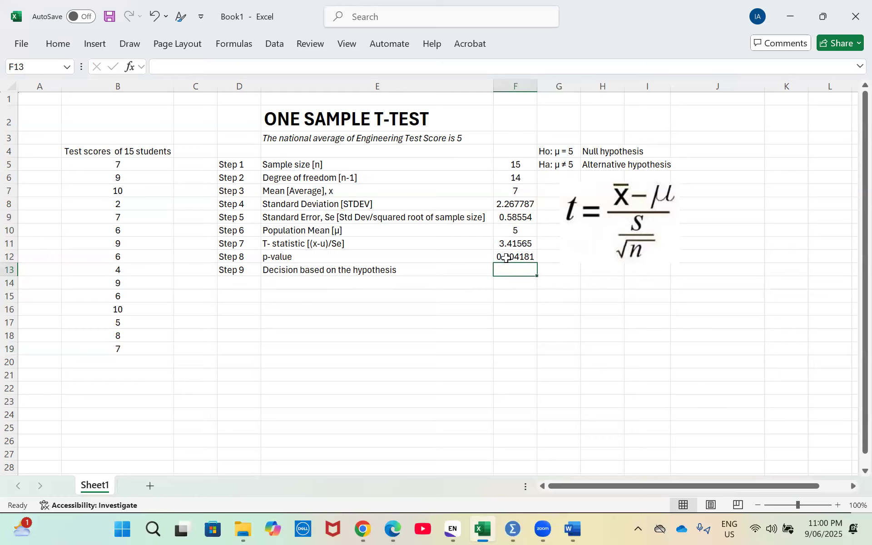
Shift the t formula picture sideways to clear column G and enter the significance level 0.05 in G12
left_click(551, 256)
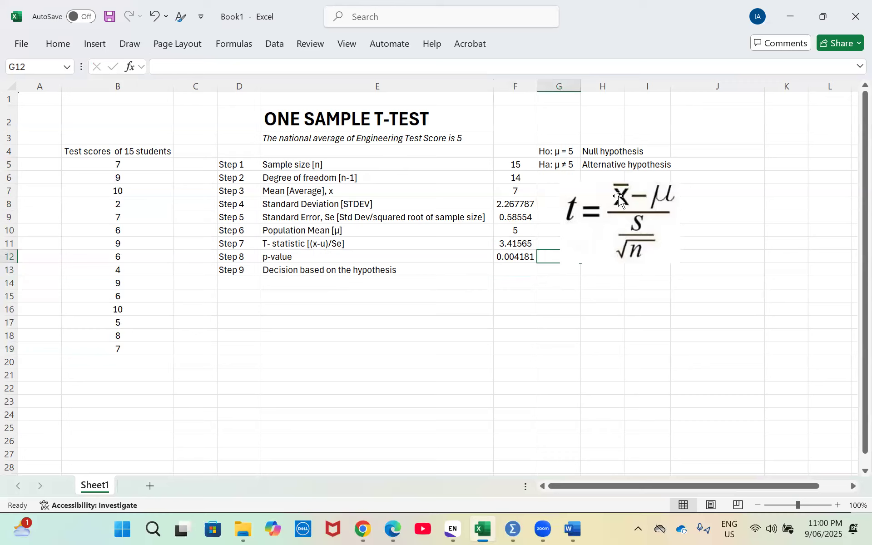
left_click_drag(620, 196, 674, 196)
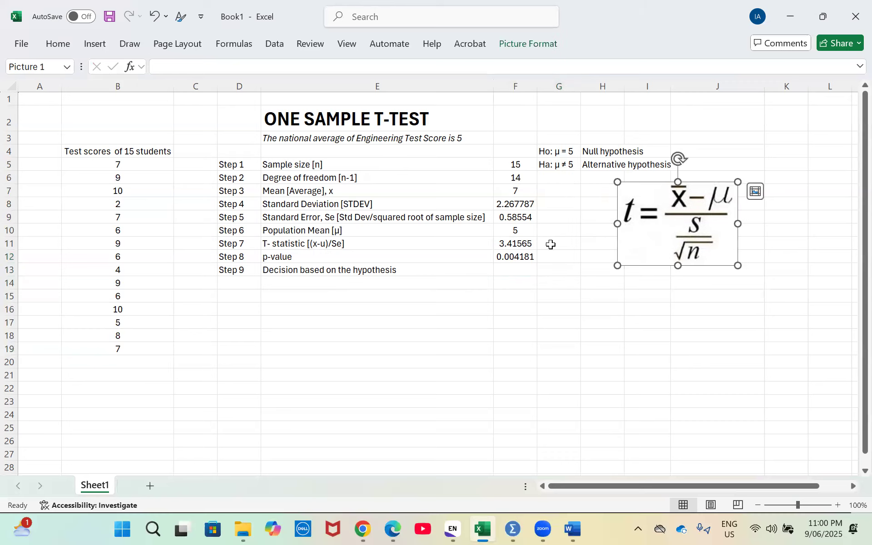
left_click(562, 256)
type("0")
type("05")
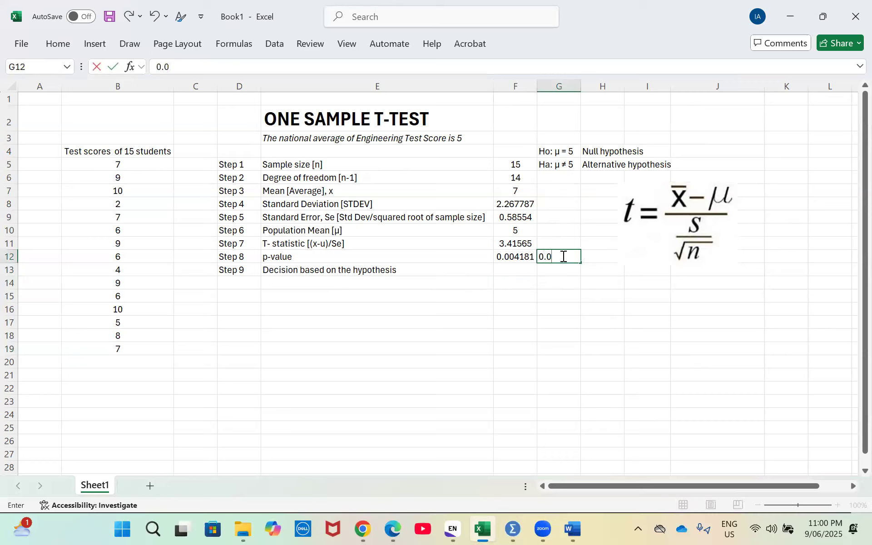
key("Return")
Compare the p-value in F12 with the significance level in G12
key("Left")
key("Up")
key("Down")
key("Up")
key("Up")
key("Down")
key("Down")
key("Up")
key("Down")
key("Right")
key("Left")
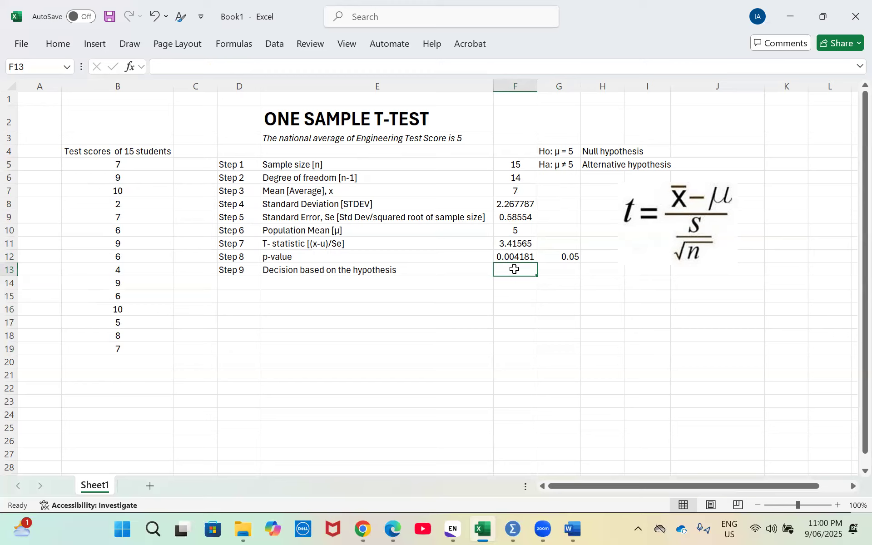
type("Accept")
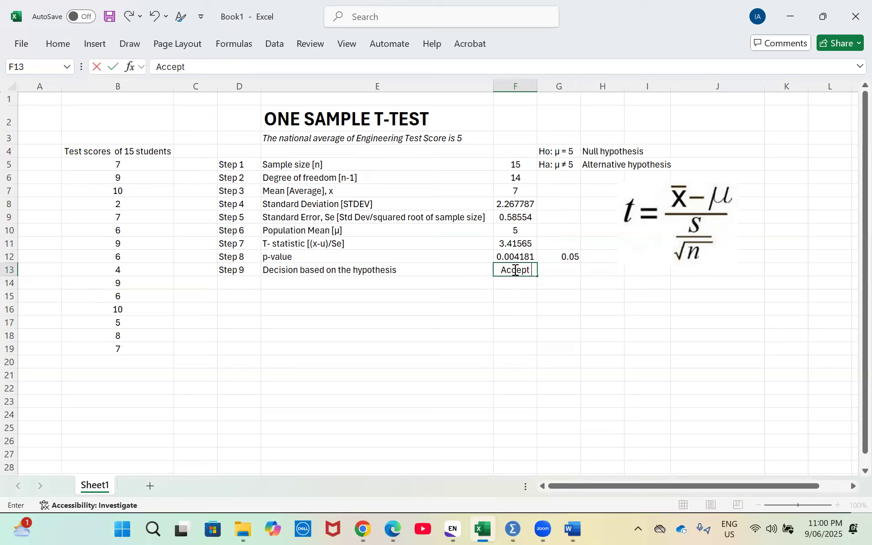
type(" Alternative")
key("BackSpace")
key("BackSpace")
key("BackSpace")
key("BackSpace")
key("BackSpace")
key("BackSpace")
key("BackSpace")
key("BackSpace")
key("BackSpace")
key("BackSpace")
key("BackSpace")
key("BackSpace")
key("BackSpace")
key("BackSpace")
key("BackSpace")
key("BackSpace")
key("BackSpace")
key("BackSpace")
Enter "Reject Null hypothesis" in F13 as the decision based on the hypothesis
type("Reject N")
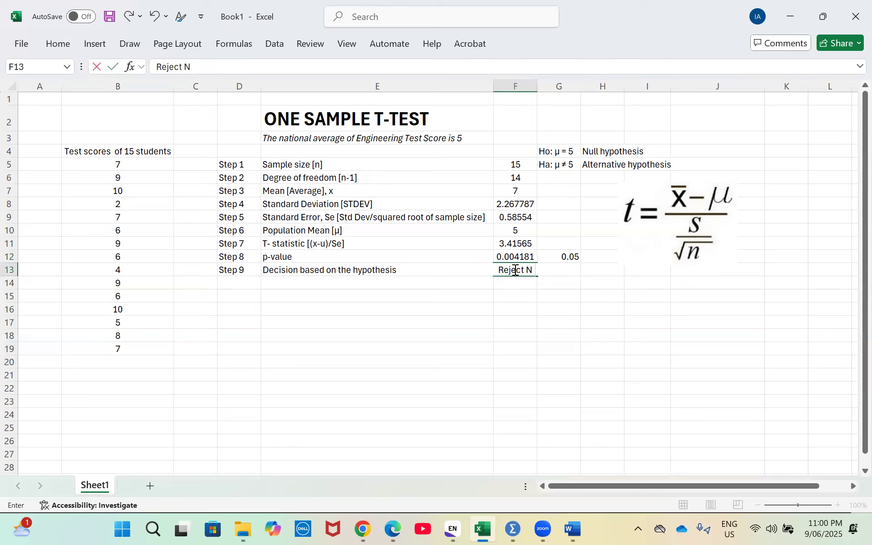
type("ull hy")
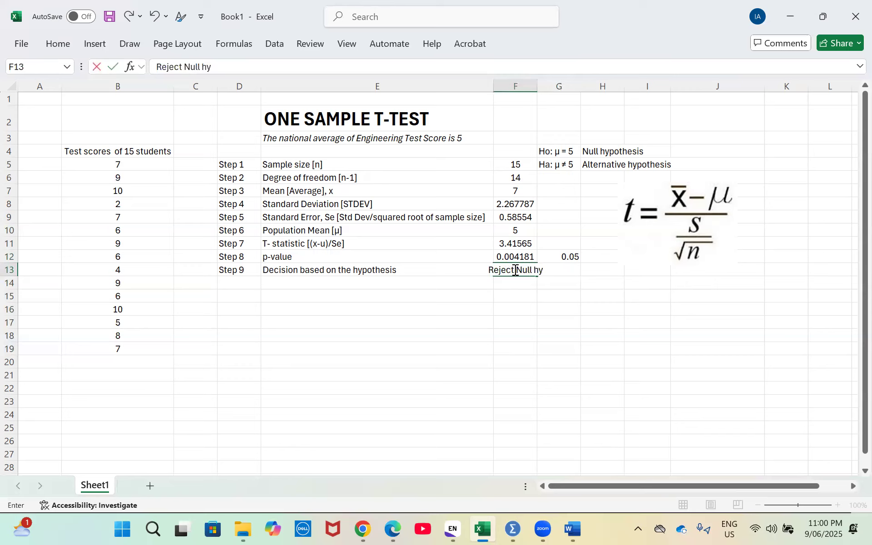
type("pothesis")
key("Return")
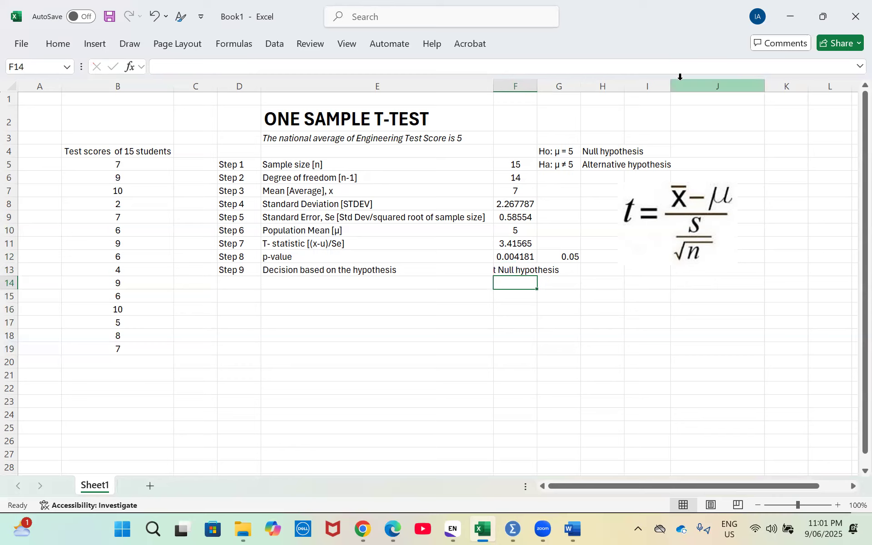
left_click(680, 77)
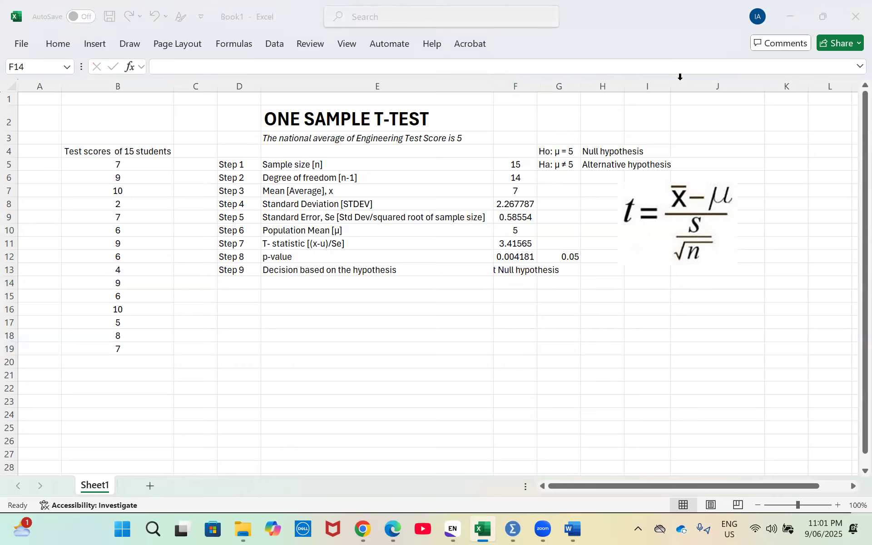